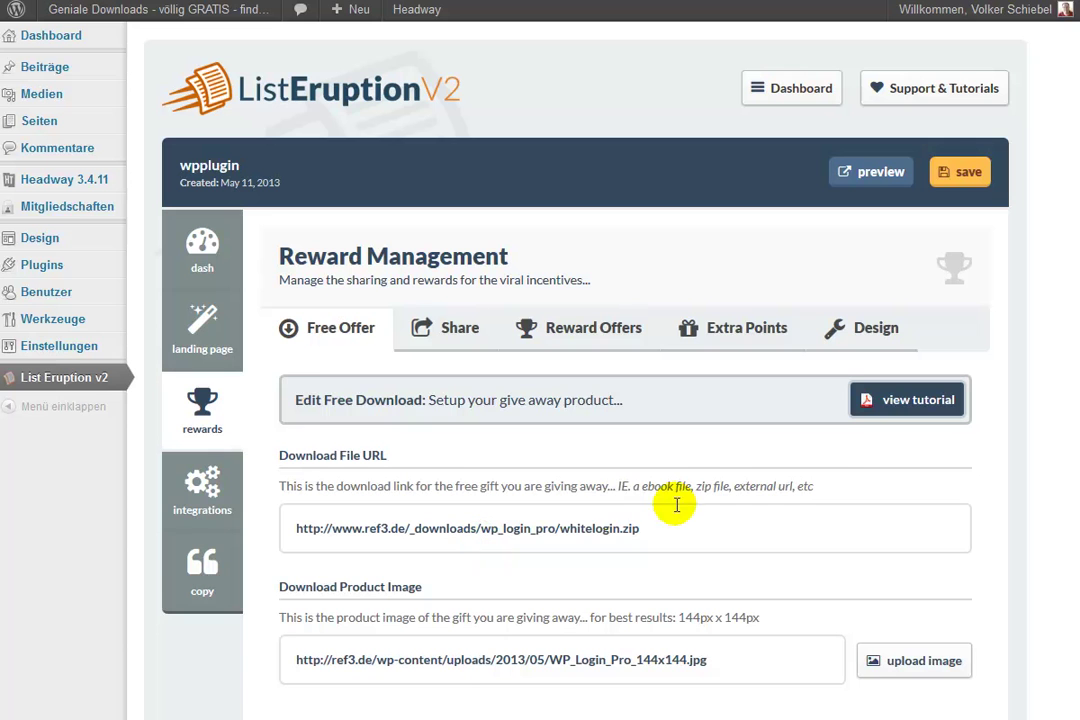
Step: Review the Free Offer settings, from the download file URL and product image to the headlines, button style and button copy
{"action": "scroll", "coordinate": [900, 482], "scroll_direction": "down", "scroll_amount": 2}
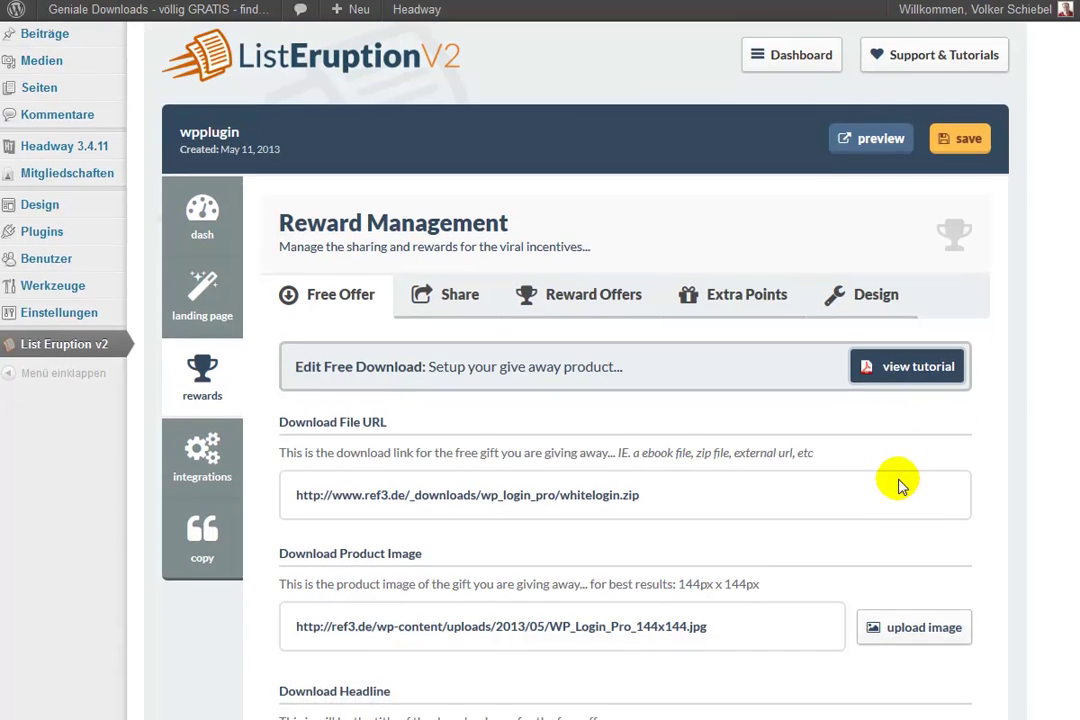
{"action": "scroll", "coordinate": [785, 482], "scroll_direction": "down", "scroll_amount": 4}
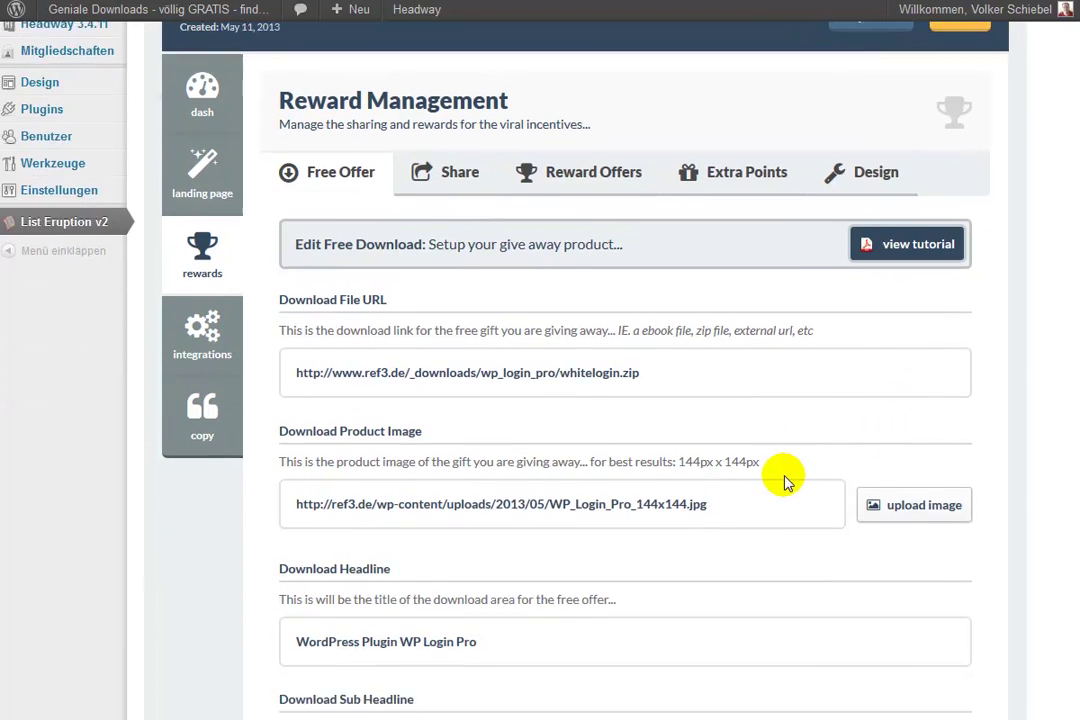
{"action": "scroll", "coordinate": [785, 478], "scroll_direction": "down", "scroll_amount": 2}
{"action": "scroll", "coordinate": [785, 478], "scroll_direction": "up", "scroll_amount": 3}
{"action": "scroll", "coordinate": [785, 478], "scroll_direction": "down", "scroll_amount": 1}
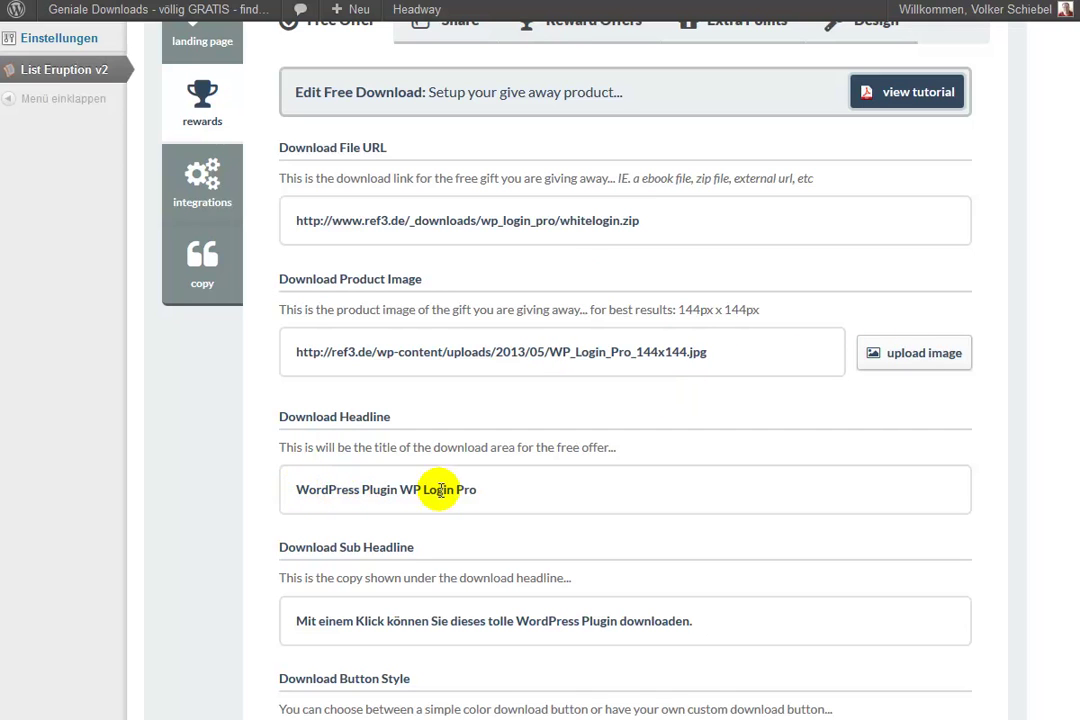
{"action": "scroll", "coordinate": [544, 491], "scroll_direction": "down", "scroll_amount": 2}
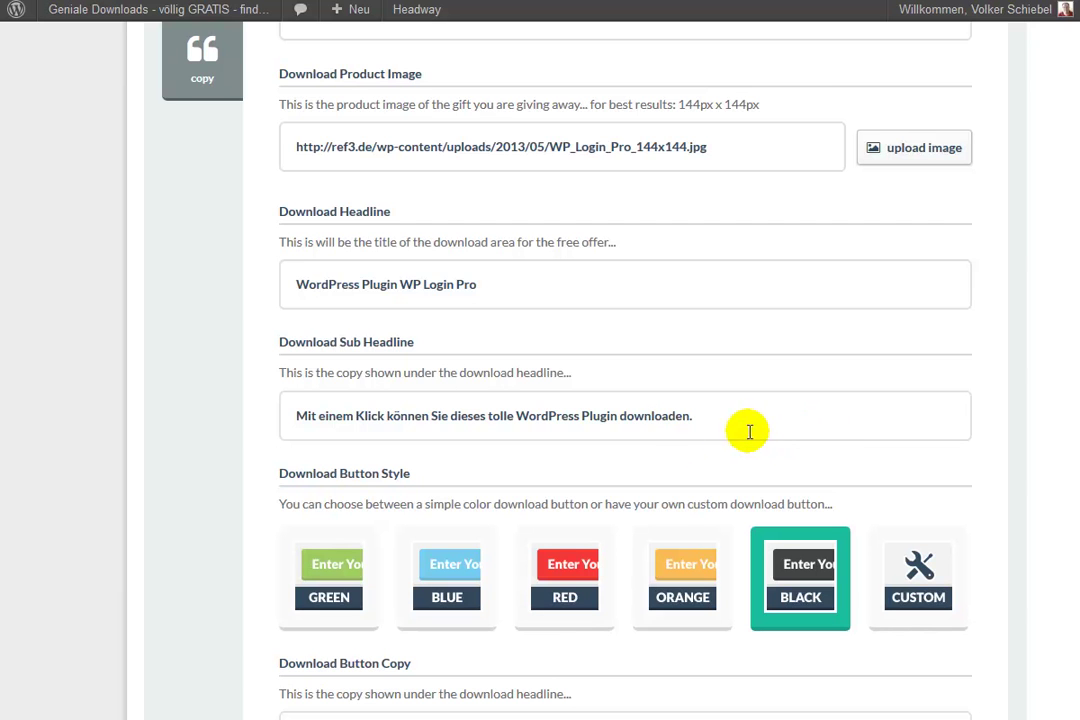
{"action": "scroll", "coordinate": [670, 501], "scroll_direction": "down", "scroll_amount": 1}
{"action": "scroll", "coordinate": [645, 503], "scroll_direction": "down", "scroll_amount": 1}
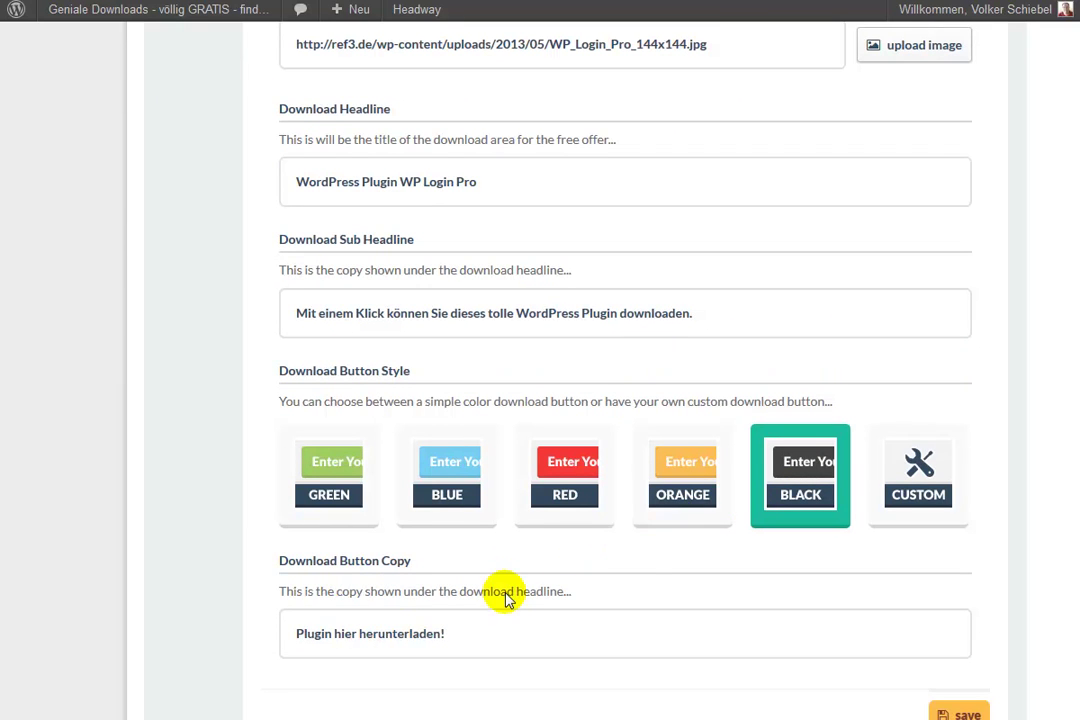
{"action": "scroll", "coordinate": [460, 625], "scroll_direction": "down", "scroll_amount": 2}
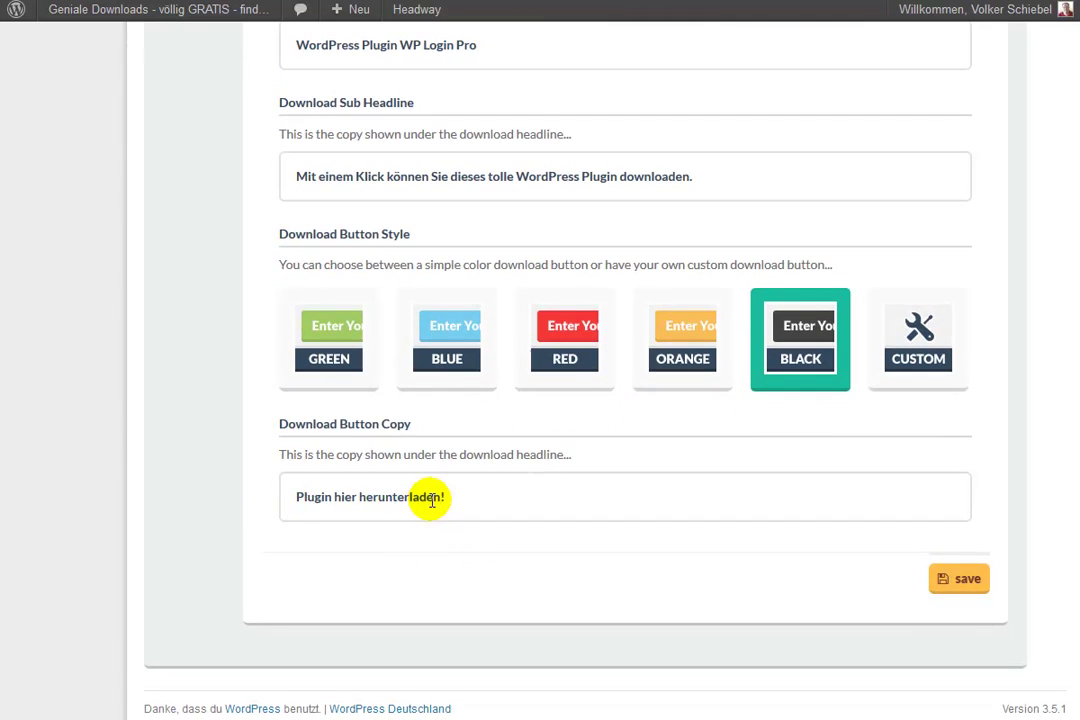
Step: Open the Reward Offers and examine Reward Unlock #1's badge, headlines, points needed, button copy and unlock URL
{"action": "scroll", "coordinate": [535, 503], "scroll_direction": "up", "scroll_amount": 10}
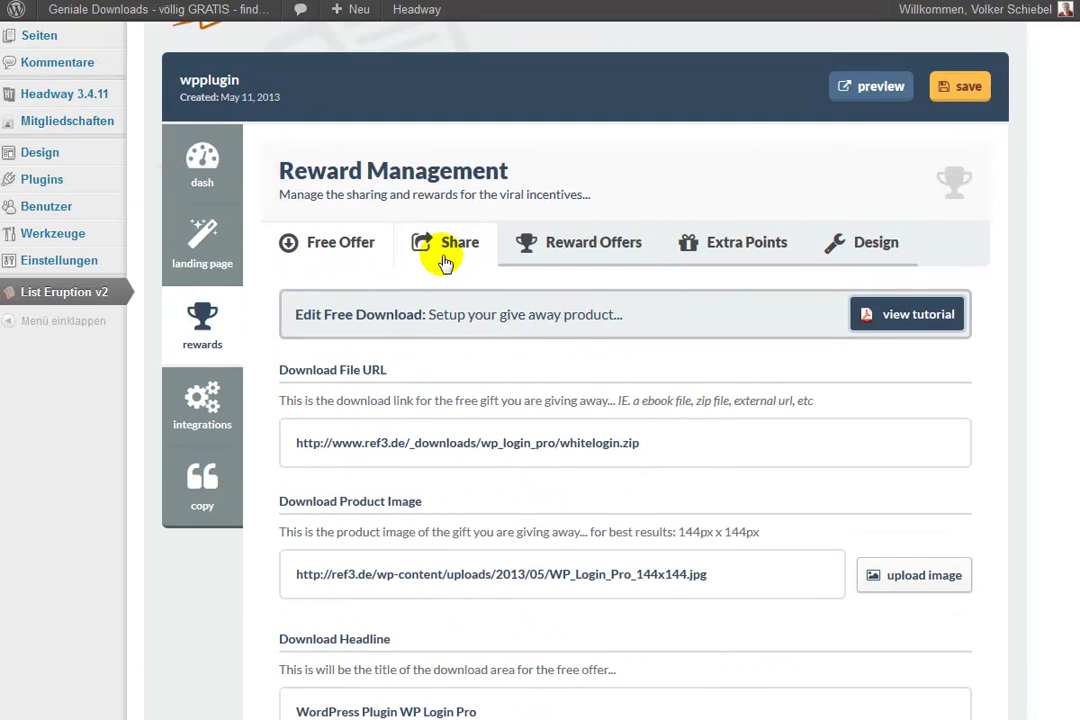
{"action": "left_click", "coordinate": [591, 256]}
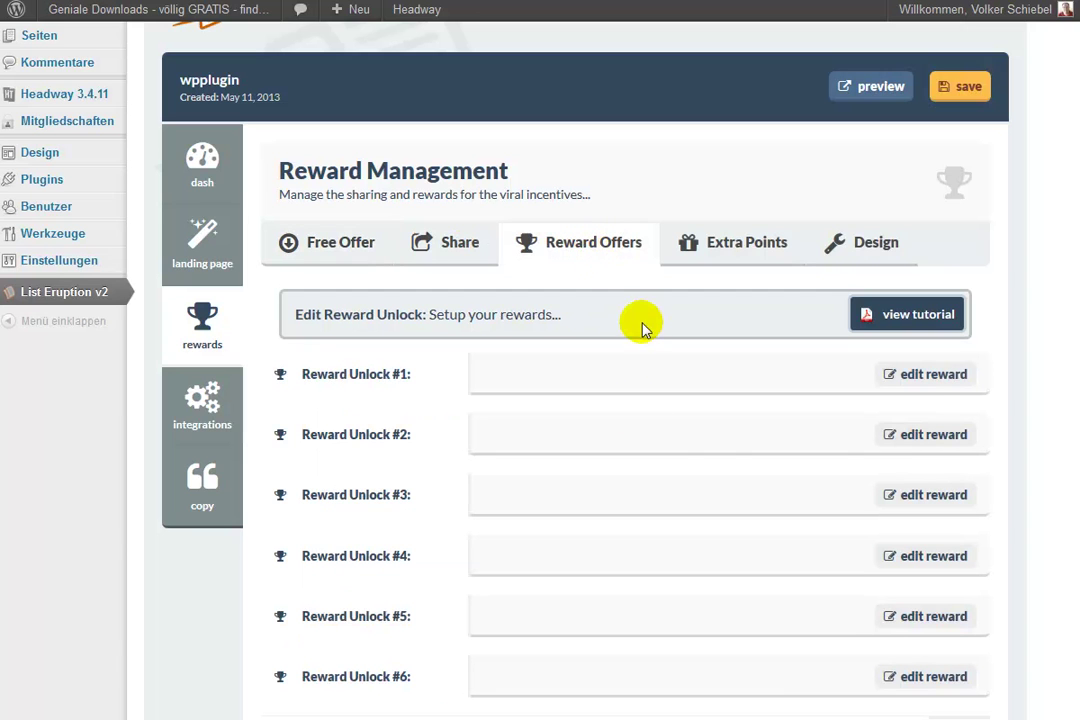
{"action": "left_click", "coordinate": [922, 377]}
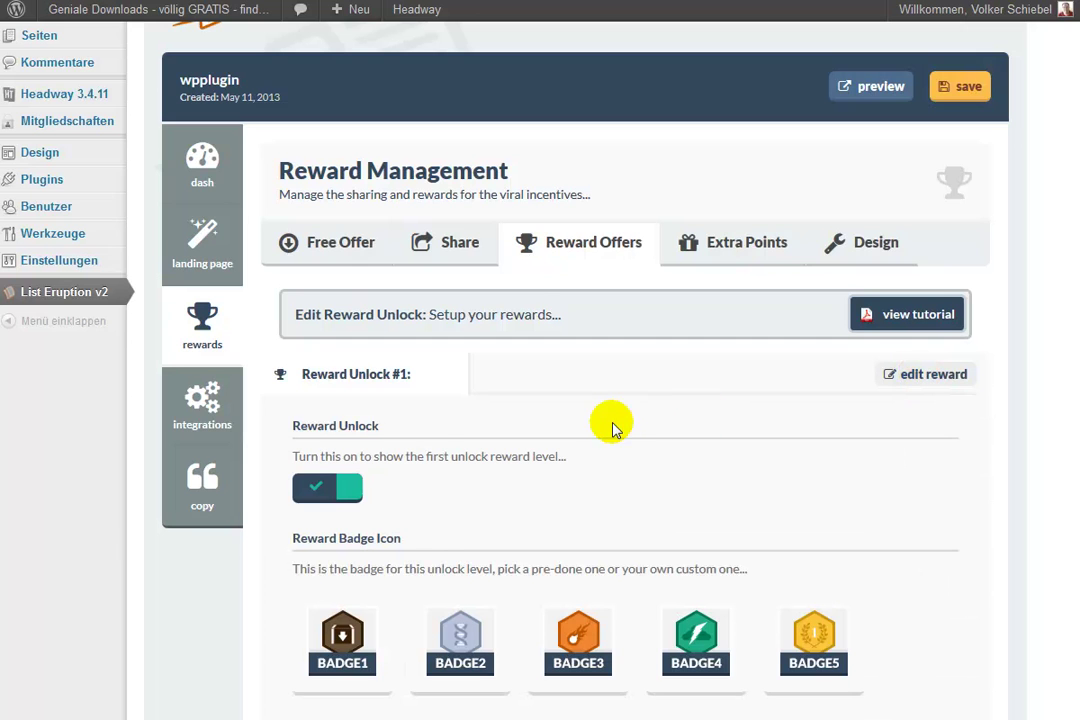
{"action": "scroll", "coordinate": [624, 453], "scroll_direction": "down", "scroll_amount": 2}
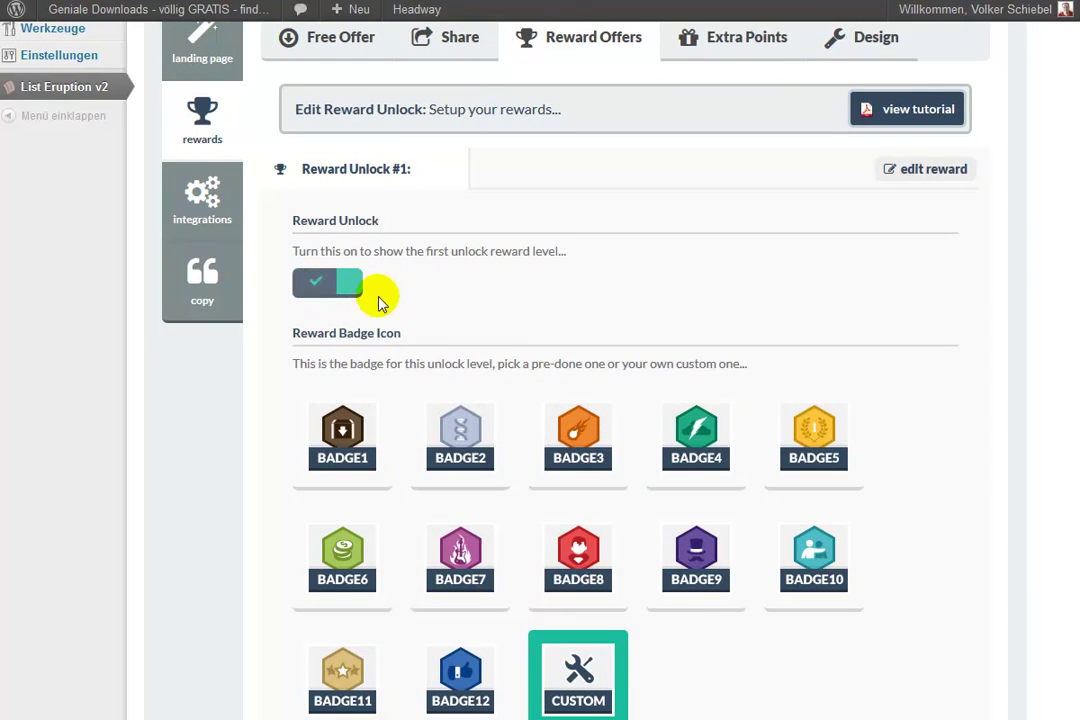
{"action": "scroll", "coordinate": [622, 446], "scroll_direction": "down", "scroll_amount": 4}
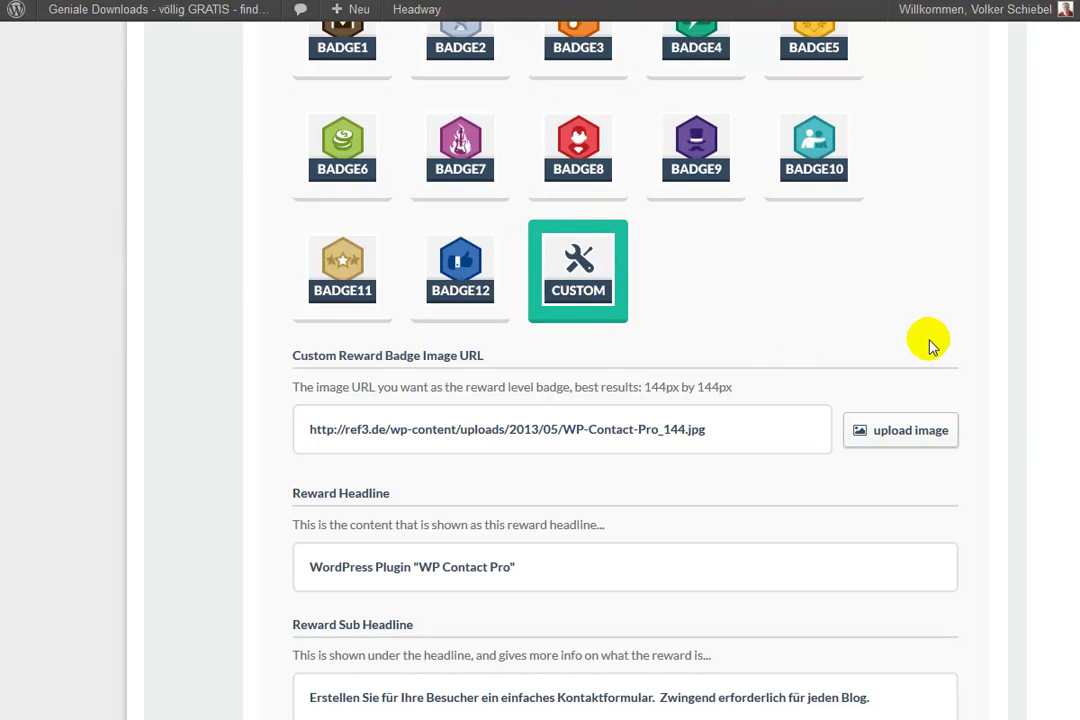
{"action": "scroll", "coordinate": [752, 412], "scroll_direction": "down", "scroll_amount": 1}
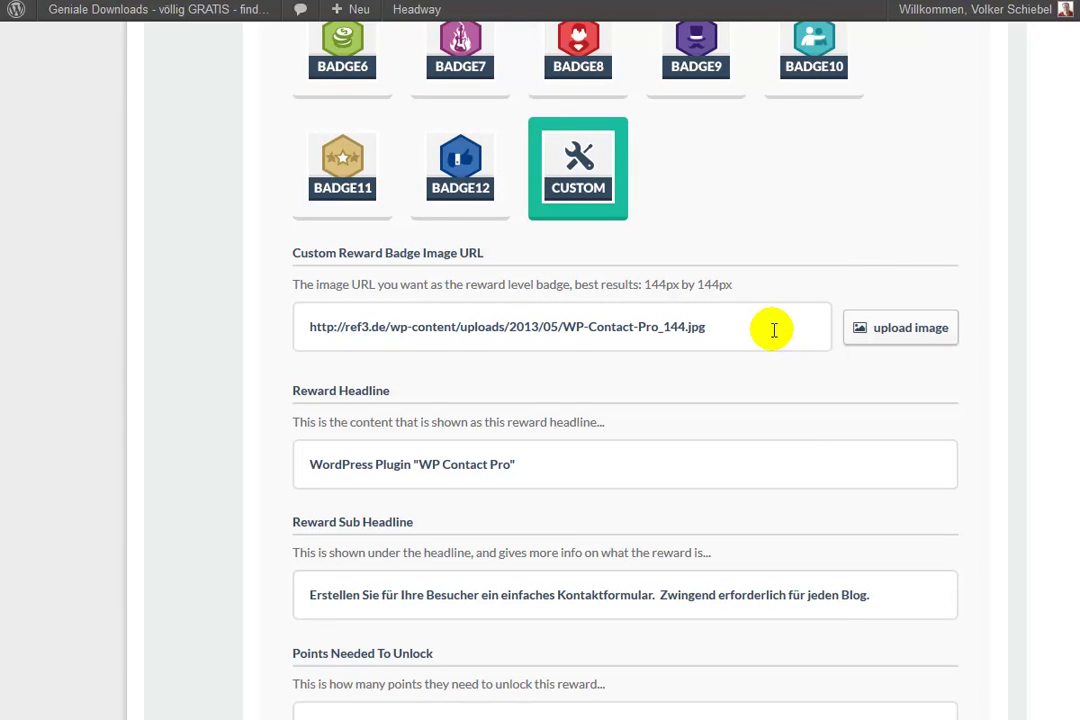
{"action": "scroll", "coordinate": [482, 455], "scroll_direction": "down", "scroll_amount": 1}
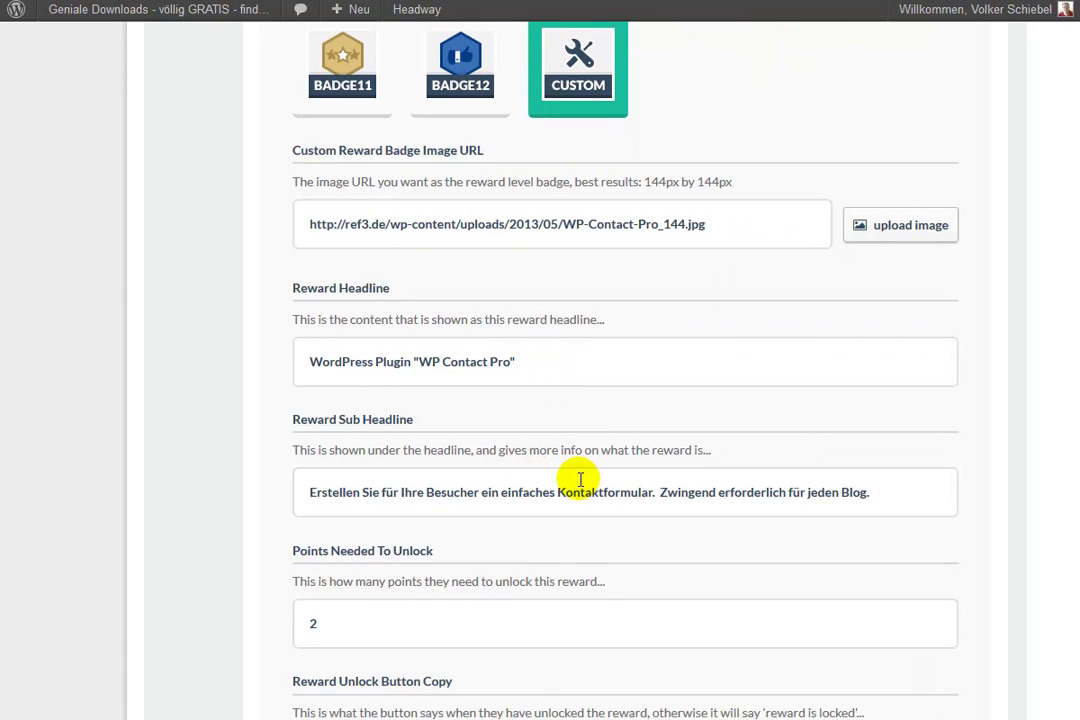
{"action": "scroll", "coordinate": [465, 500], "scroll_direction": "down", "scroll_amount": 2}
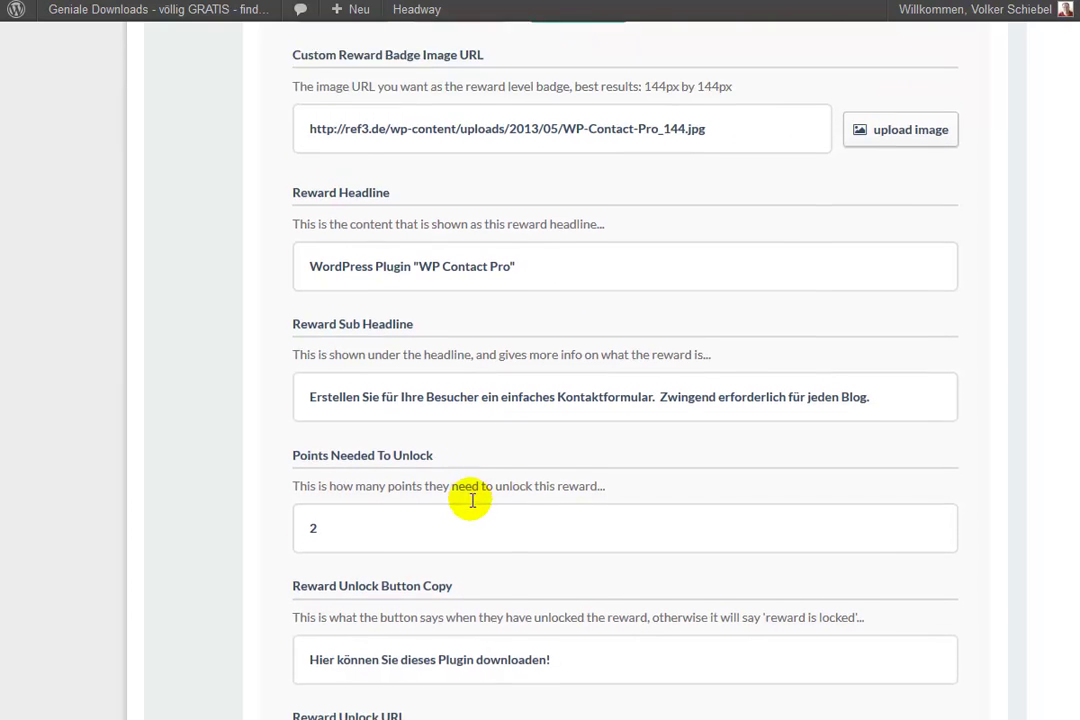
{"action": "scroll", "coordinate": [520, 465], "scroll_direction": "down", "scroll_amount": 1}
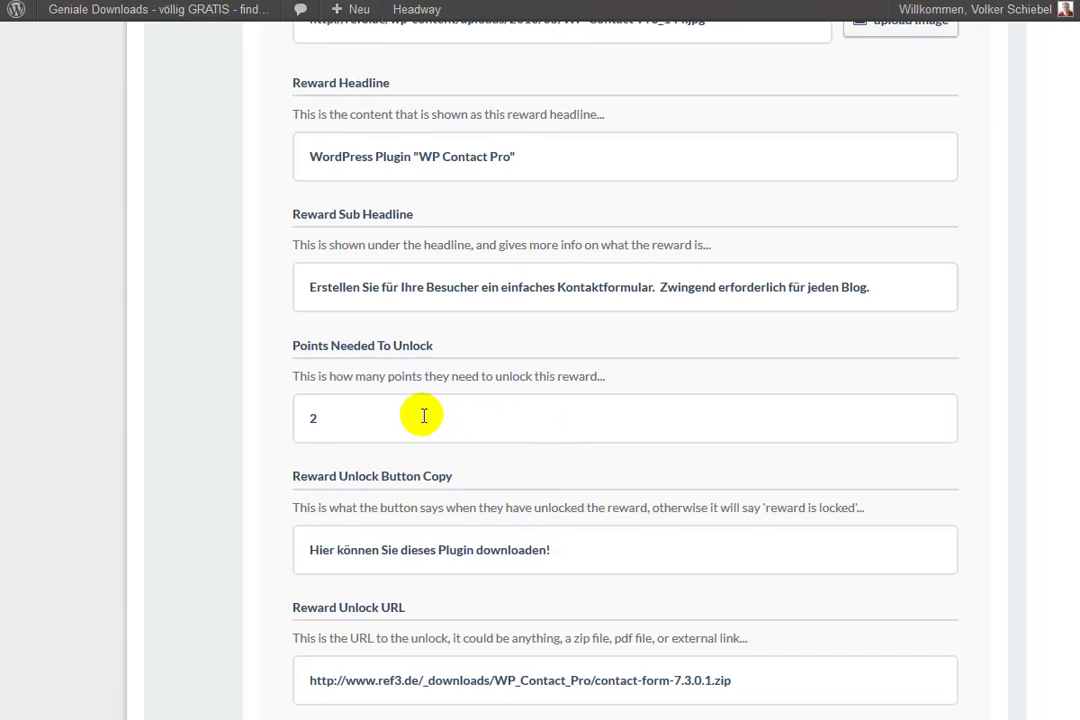
{"action": "left_click", "coordinate": [424, 416]}
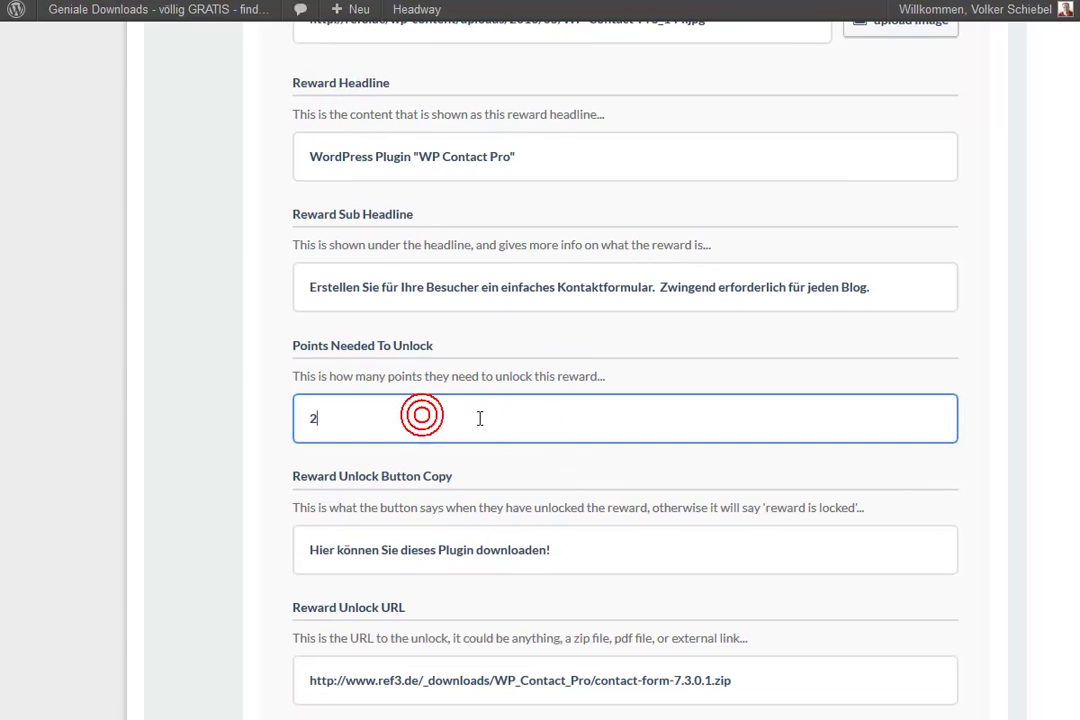
{"action": "left_click", "coordinate": [537, 470]}
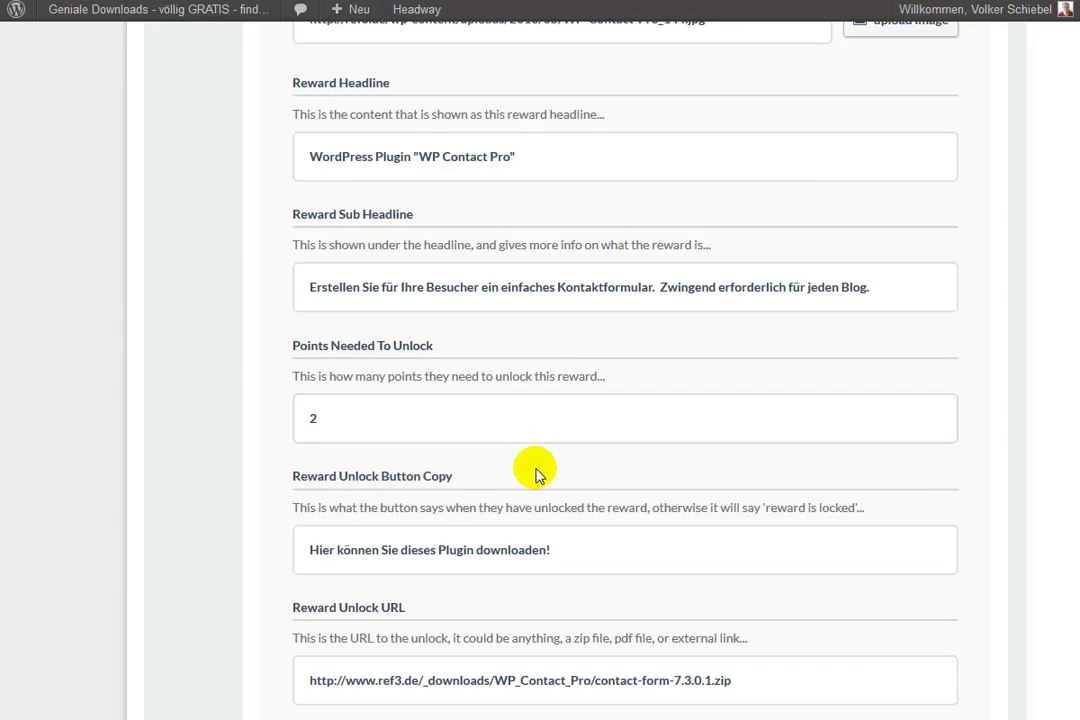
{"action": "scroll", "coordinate": [585, 448], "scroll_direction": "down", "scroll_amount": 2}
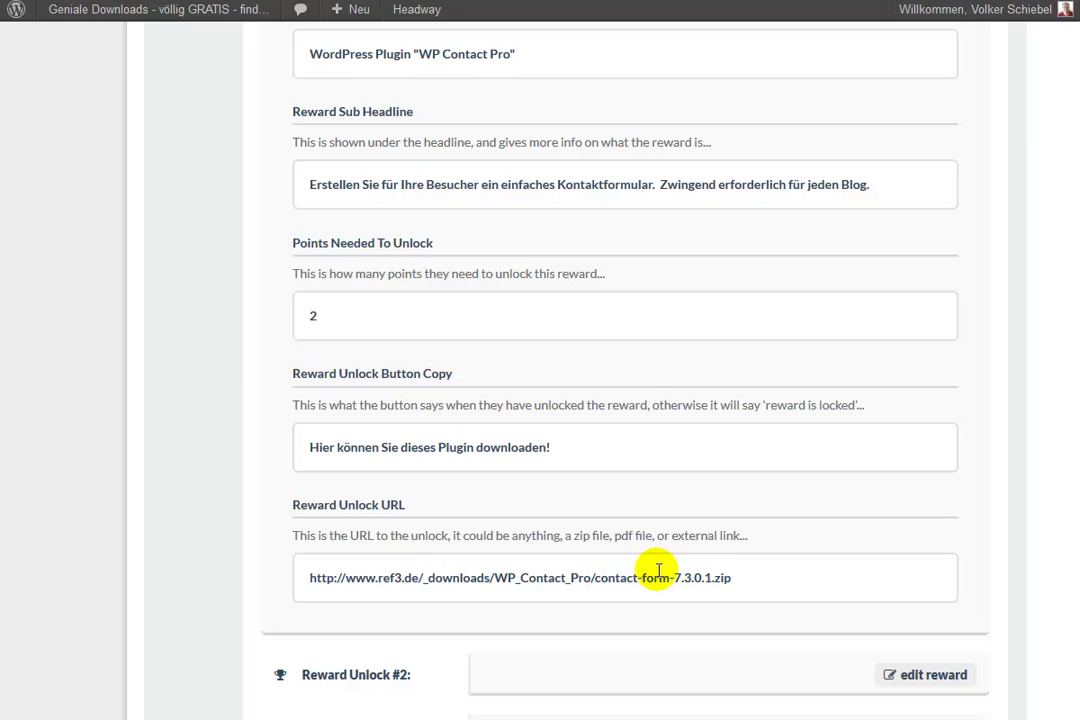
{"action": "scroll", "coordinate": [657, 570], "scroll_direction": "down", "scroll_amount": 2}
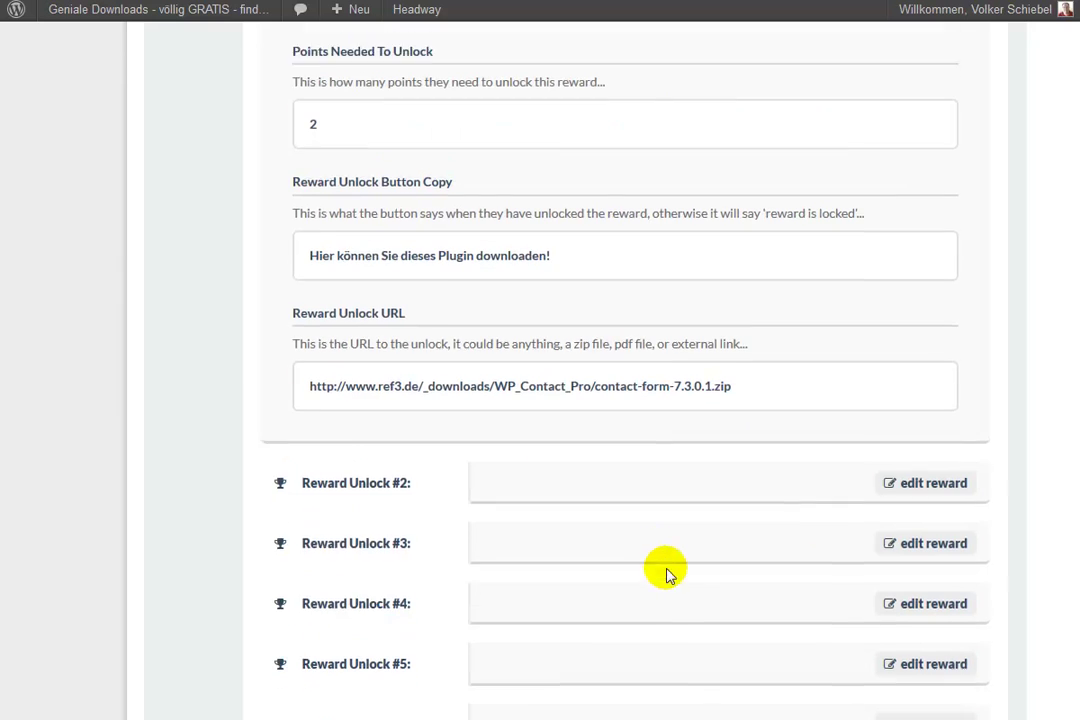
Step: Expand and collapse the Reward Unlock #2 settings, and look over the remaining reward levels
{"action": "left_click", "coordinate": [740, 476]}
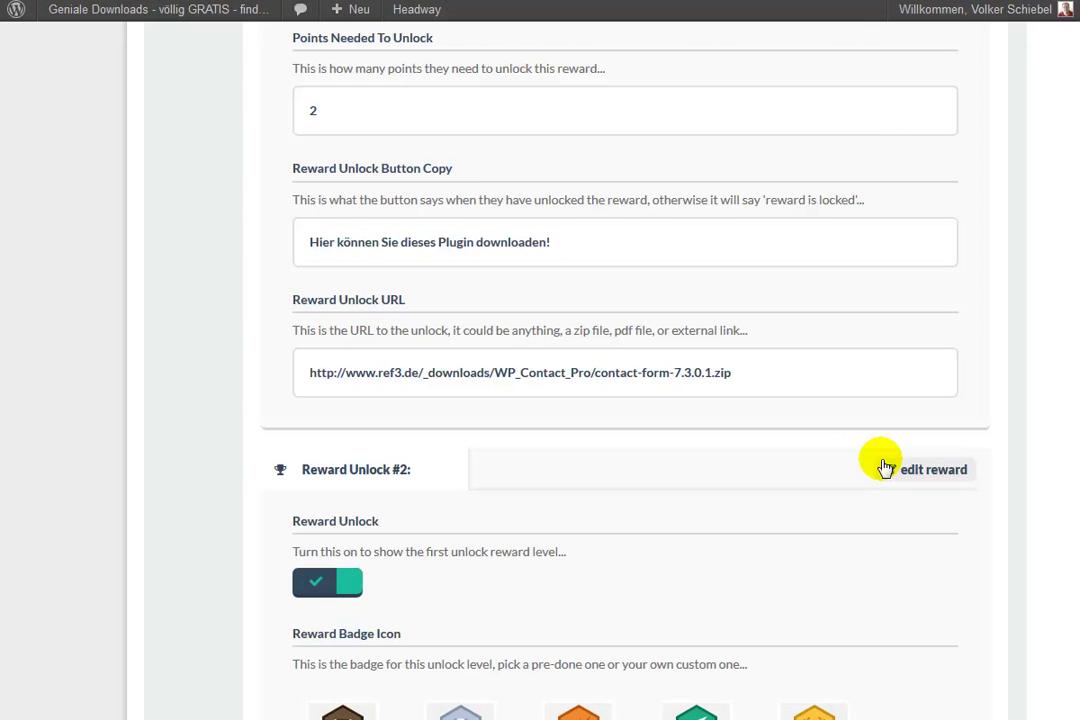
{"action": "left_click", "coordinate": [828, 488]}
{"action": "scroll", "coordinate": [796, 487], "scroll_direction": "down", "scroll_amount": 2}
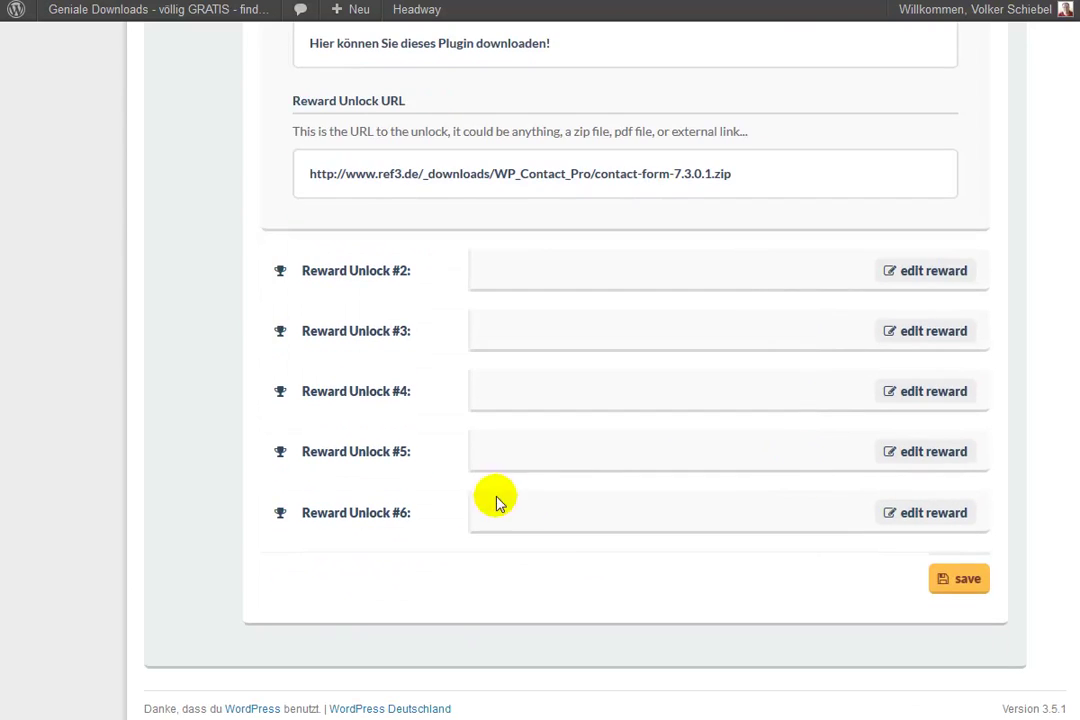
Step: Open the Share settings and examine the share title, video option, share copy and social network switches
{"action": "scroll", "coordinate": [699, 395], "scroll_direction": "up", "scroll_amount": 2}
{"action": "scroll", "coordinate": [699, 395], "scroll_direction": "up", "scroll_amount": 6}
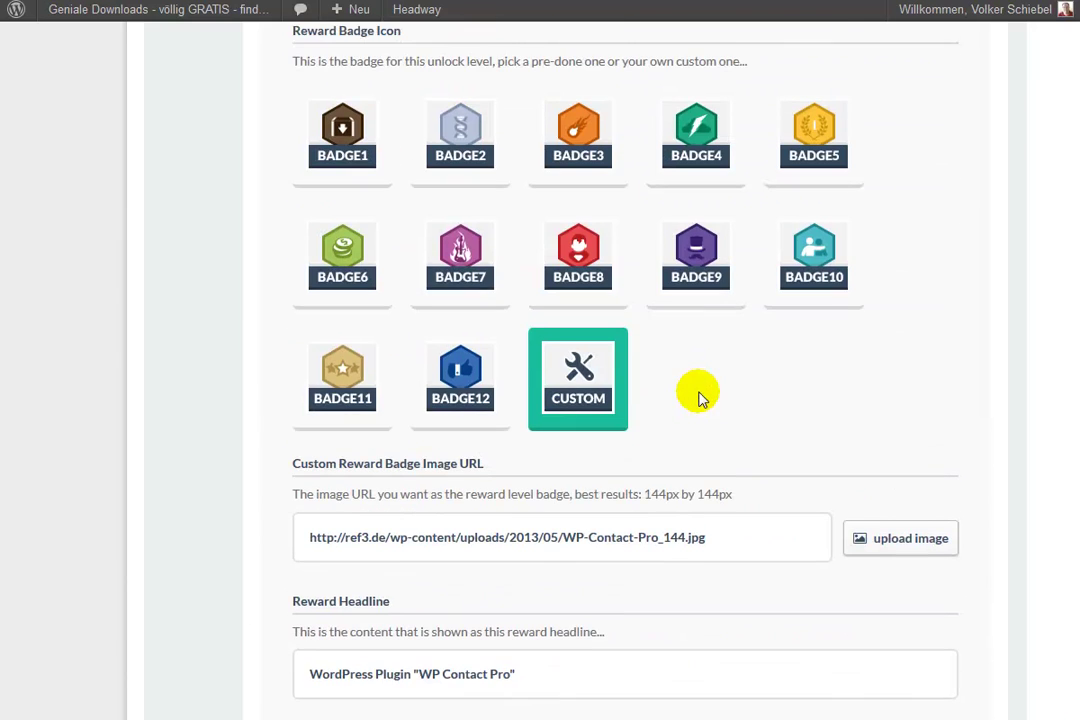
{"action": "scroll", "coordinate": [686, 338], "scroll_direction": "up", "scroll_amount": 2}
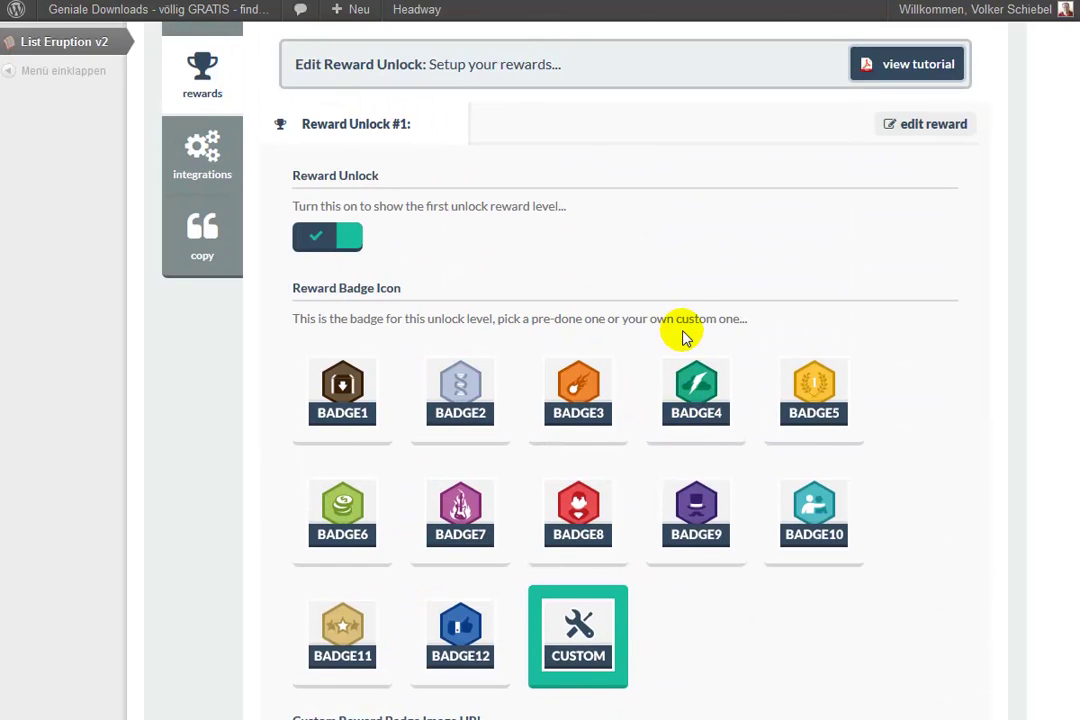
{"action": "scroll", "coordinate": [686, 338], "scroll_direction": "up", "scroll_amount": 4}
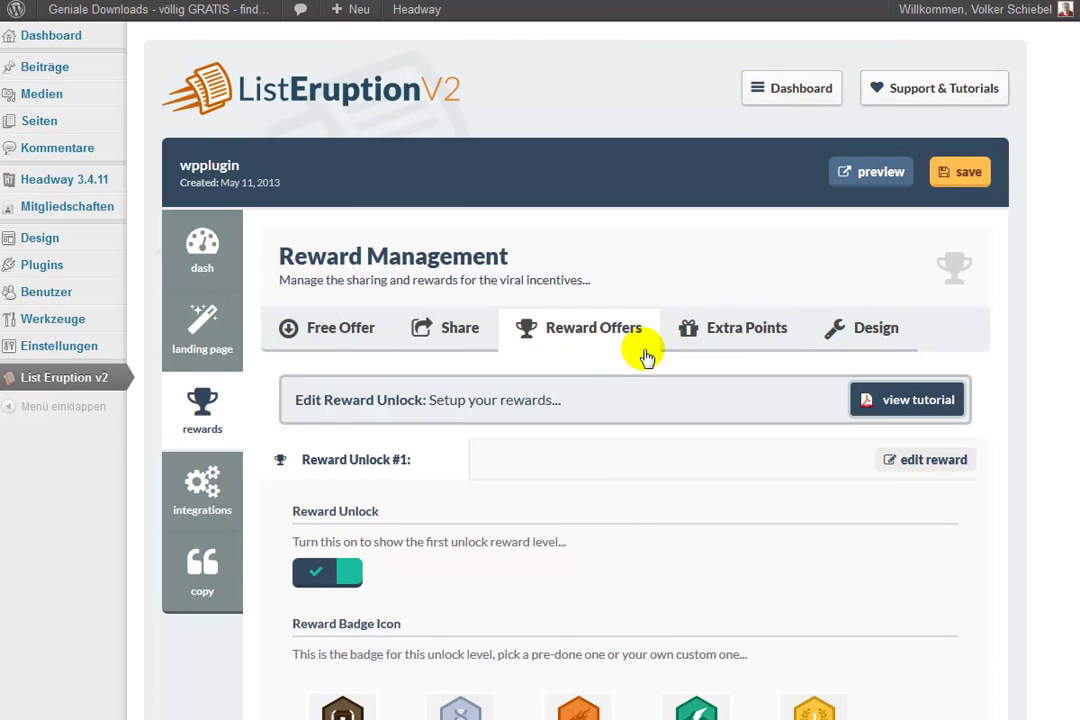
{"action": "left_click", "coordinate": [458, 335]}
{"action": "scroll", "coordinate": [490, 430], "scroll_direction": "down", "scroll_amount": 3}
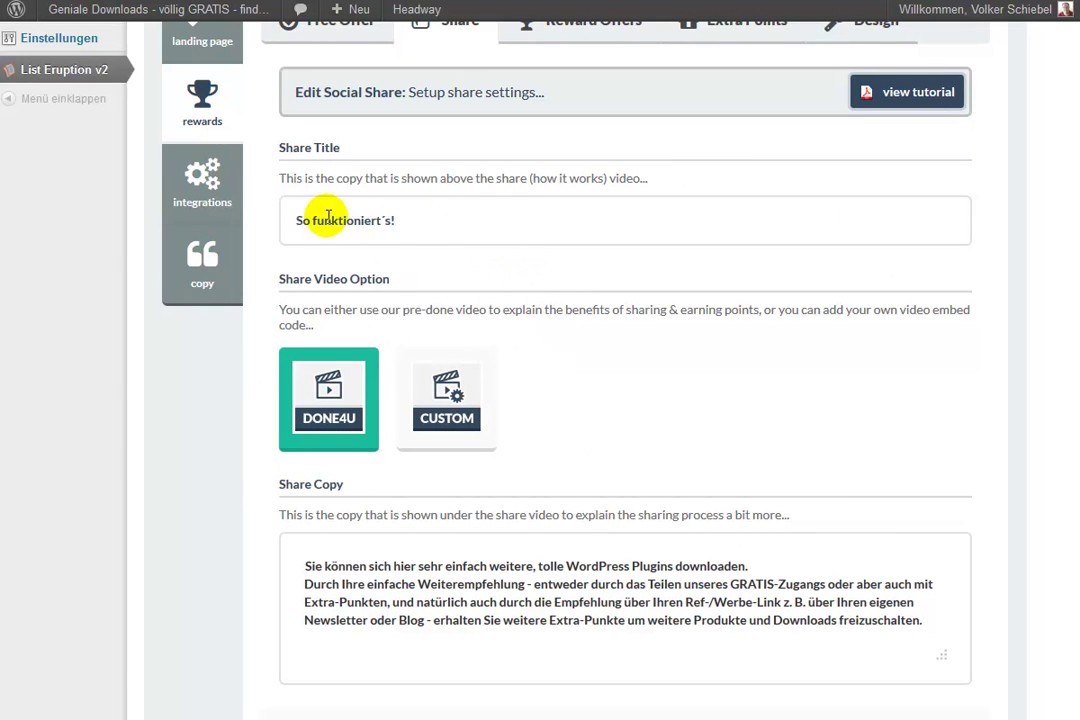
{"action": "scroll", "coordinate": [582, 459], "scroll_direction": "down", "scroll_amount": 1}
{"action": "scroll", "coordinate": [582, 459], "scroll_direction": "down", "scroll_amount": 2}
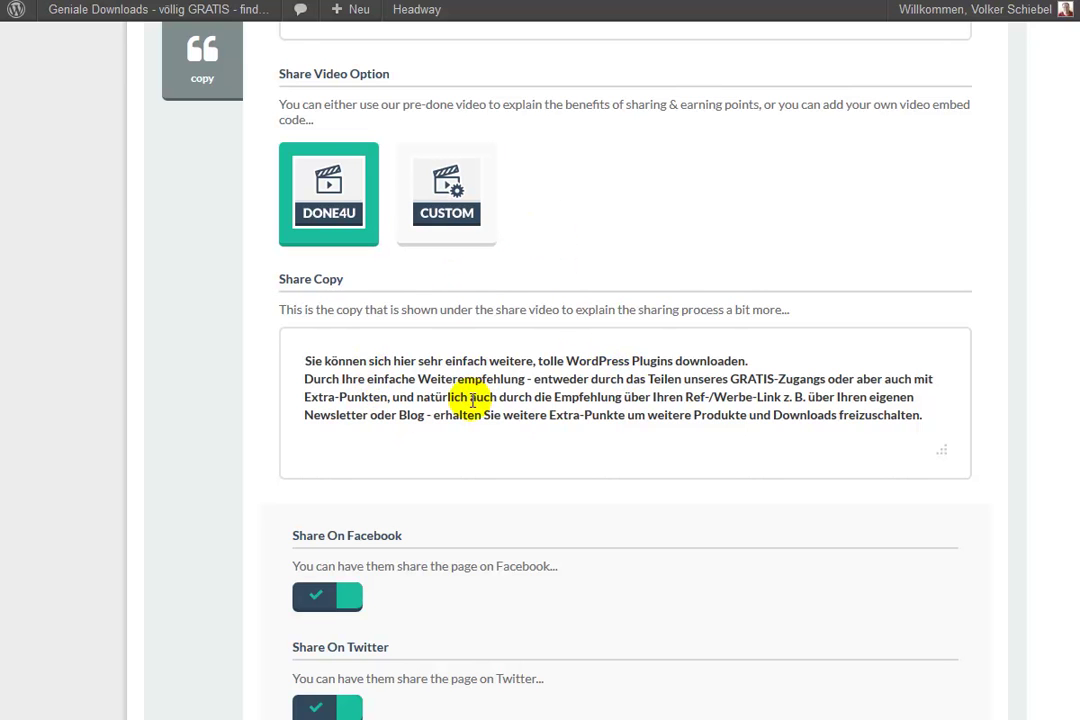
{"action": "scroll", "coordinate": [473, 400], "scroll_direction": "down", "scroll_amount": 5}
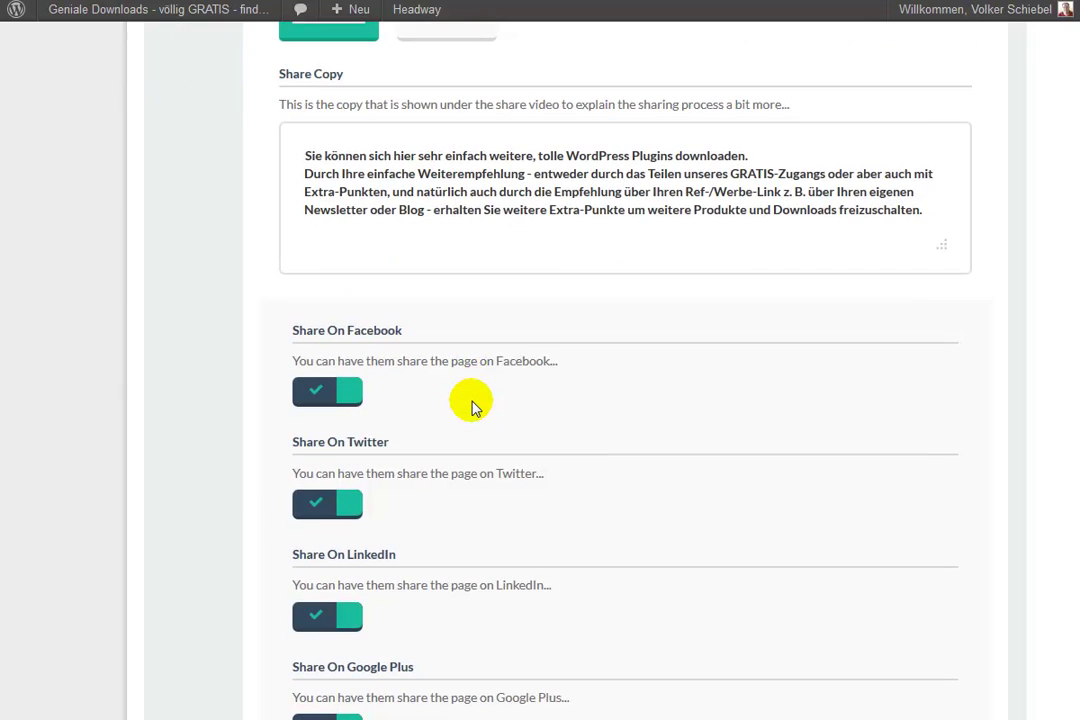
{"action": "left_click", "coordinate": [338, 290]}
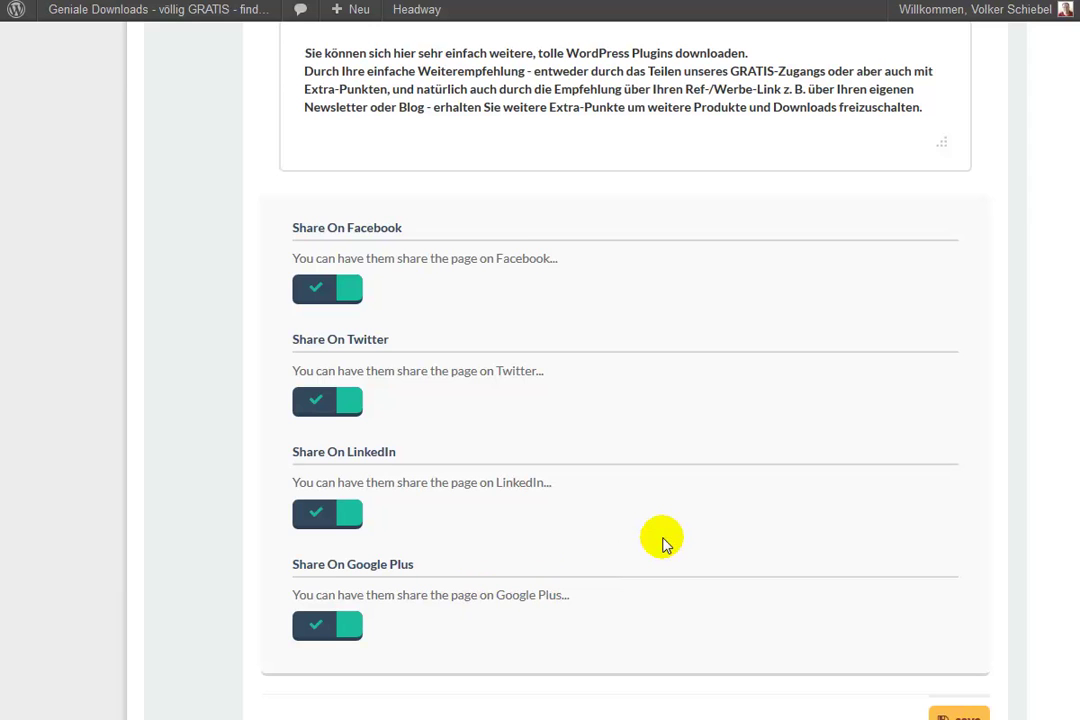
Step: Open the Extra Points settings and examine the Like On Facebook badge, headlines, points earned, button copy and page URL
{"action": "scroll", "coordinate": [687, 545], "scroll_direction": "up", "scroll_amount": 6}
{"action": "scroll", "coordinate": [687, 545], "scroll_direction": "up", "scroll_amount": 3}
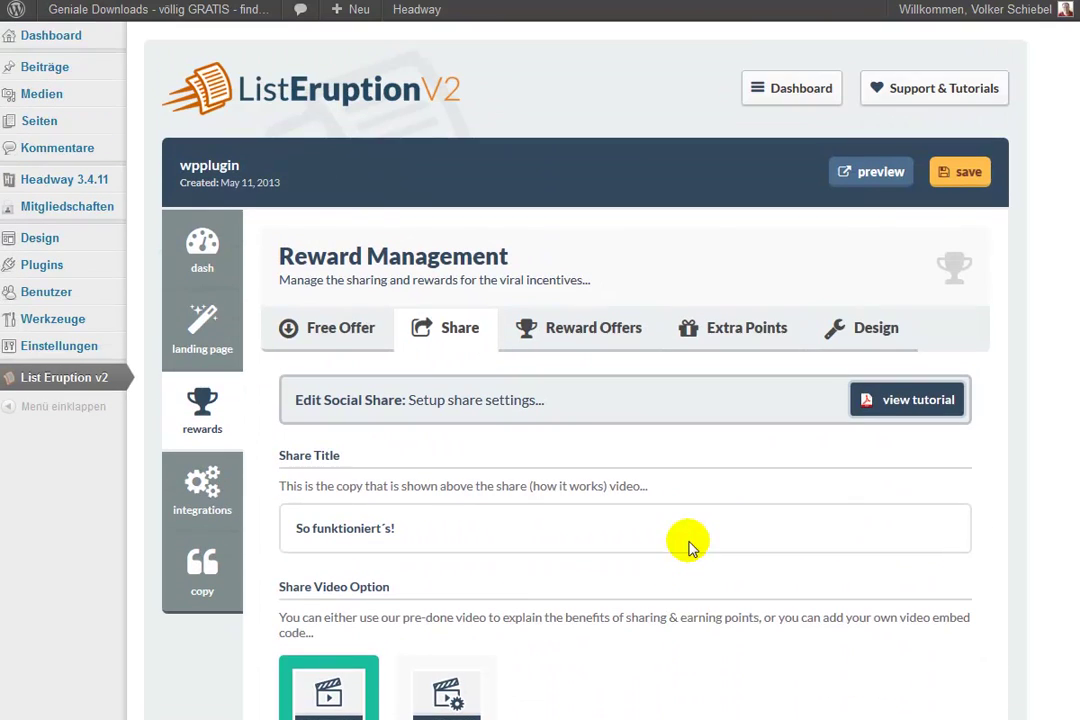
{"action": "left_click", "coordinate": [745, 343]}
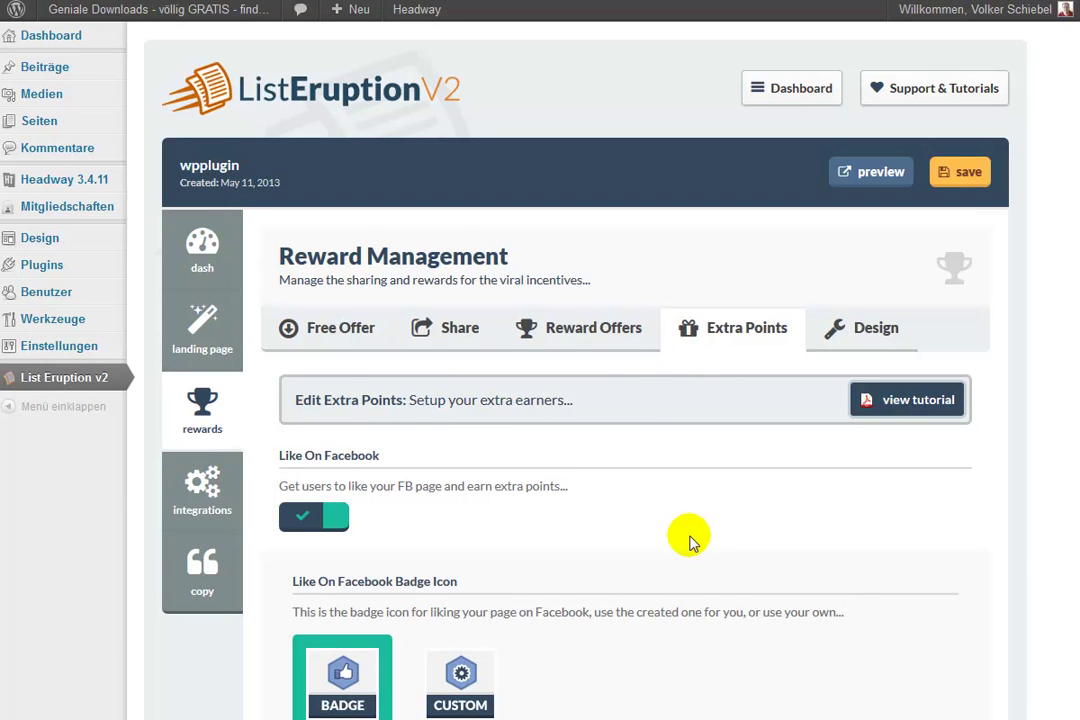
{"action": "scroll", "coordinate": [559, 562], "scroll_direction": "down", "scroll_amount": 2}
{"action": "scroll", "coordinate": [580, 560], "scroll_direction": "down", "scroll_amount": 1}
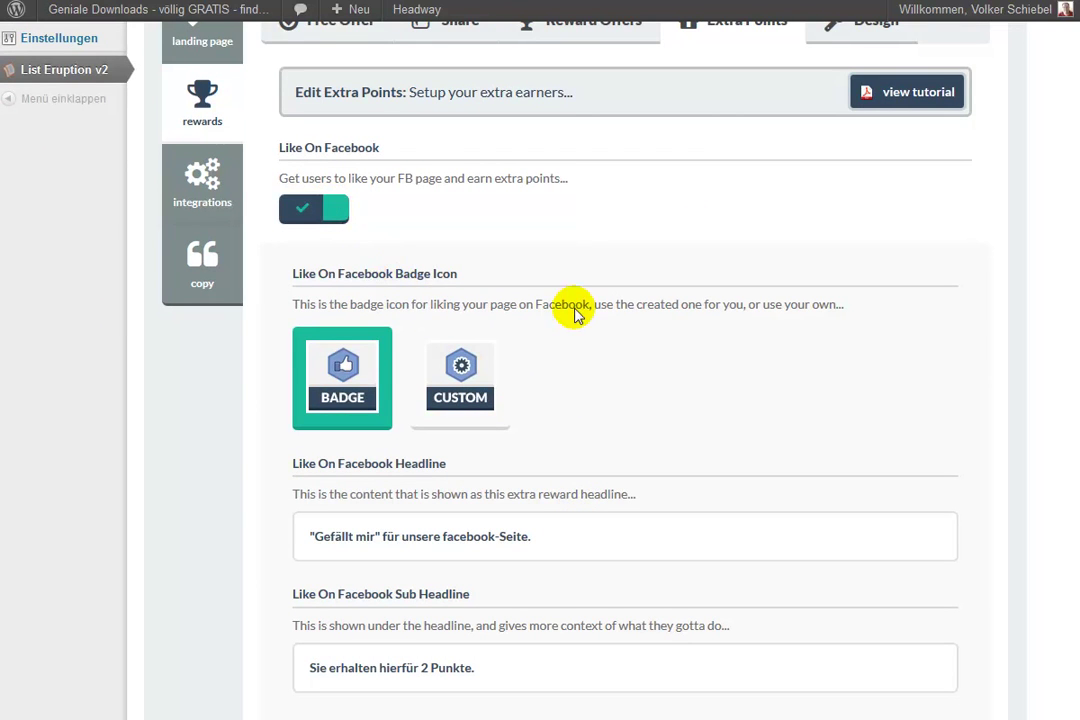
{"action": "scroll", "coordinate": [603, 328], "scroll_direction": "down", "scroll_amount": 2}
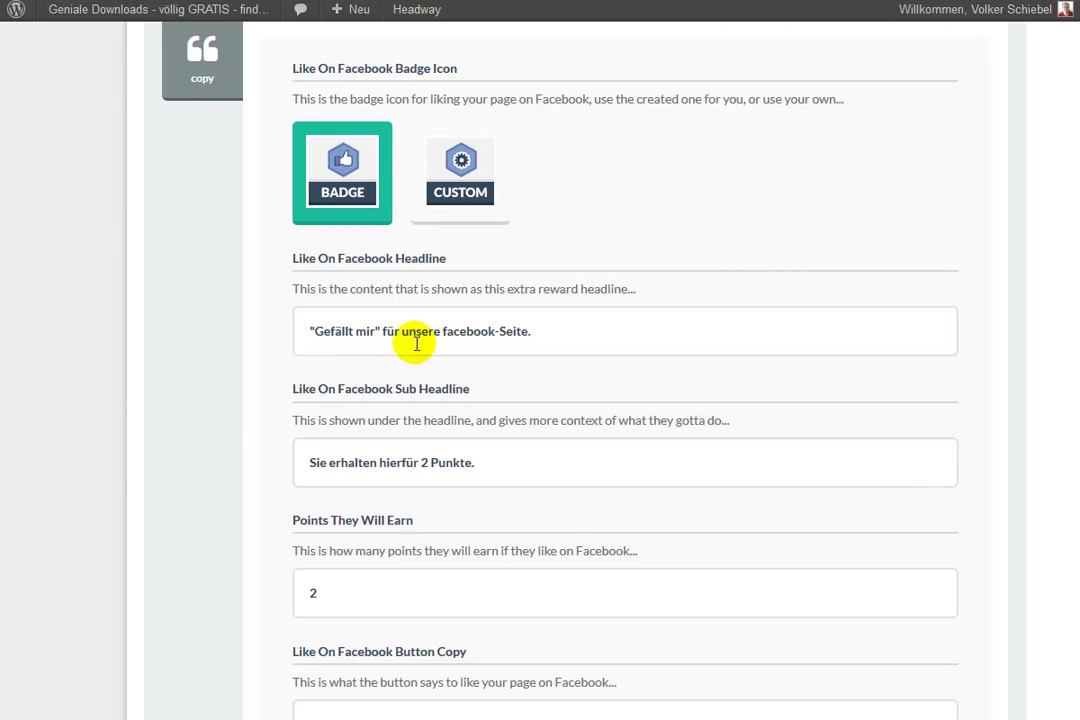
{"action": "scroll", "coordinate": [454, 494], "scroll_direction": "down", "scroll_amount": 1}
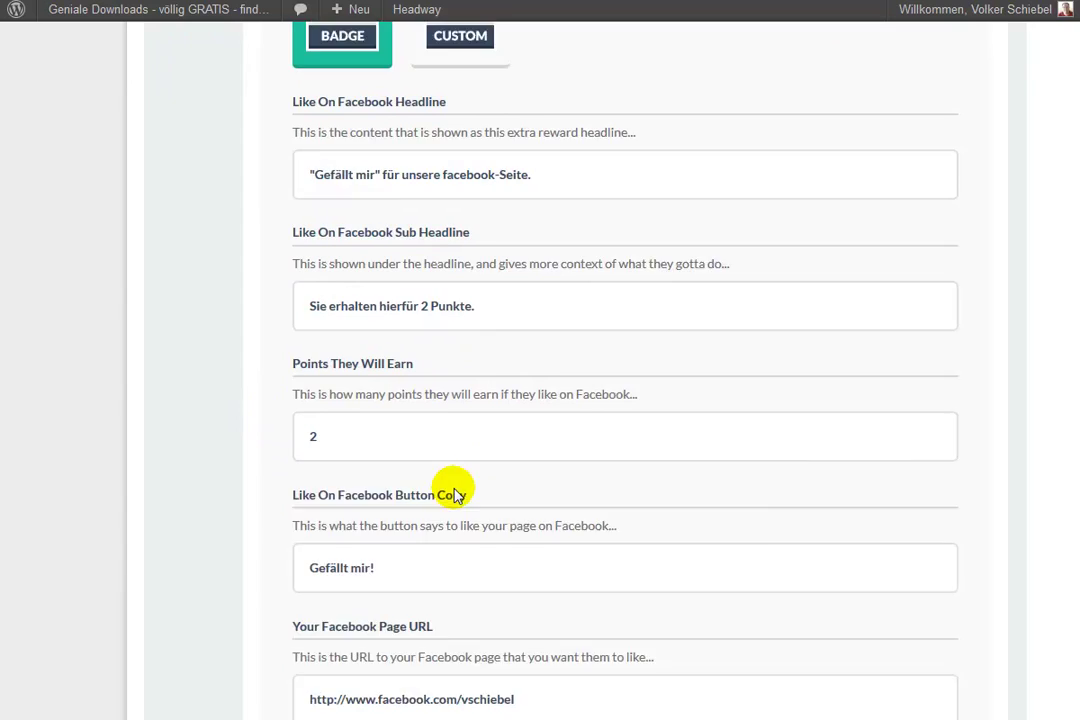
{"action": "scroll", "coordinate": [454, 494], "scroll_direction": "down", "scroll_amount": 1}
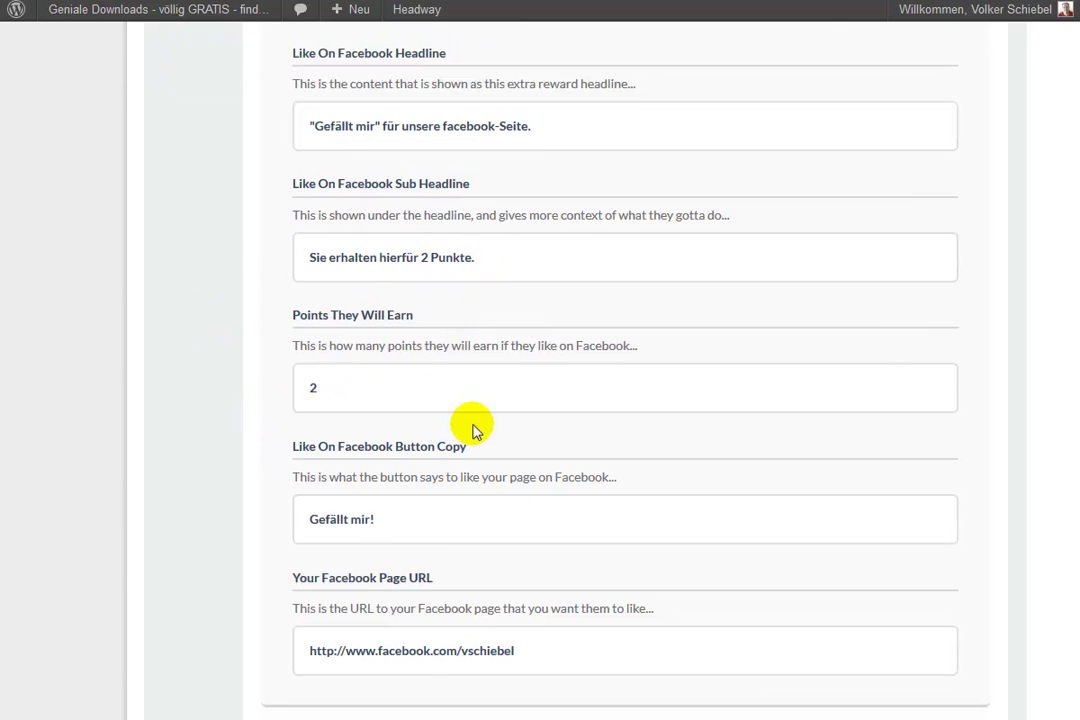
{"action": "left_click", "coordinate": [345, 396]}
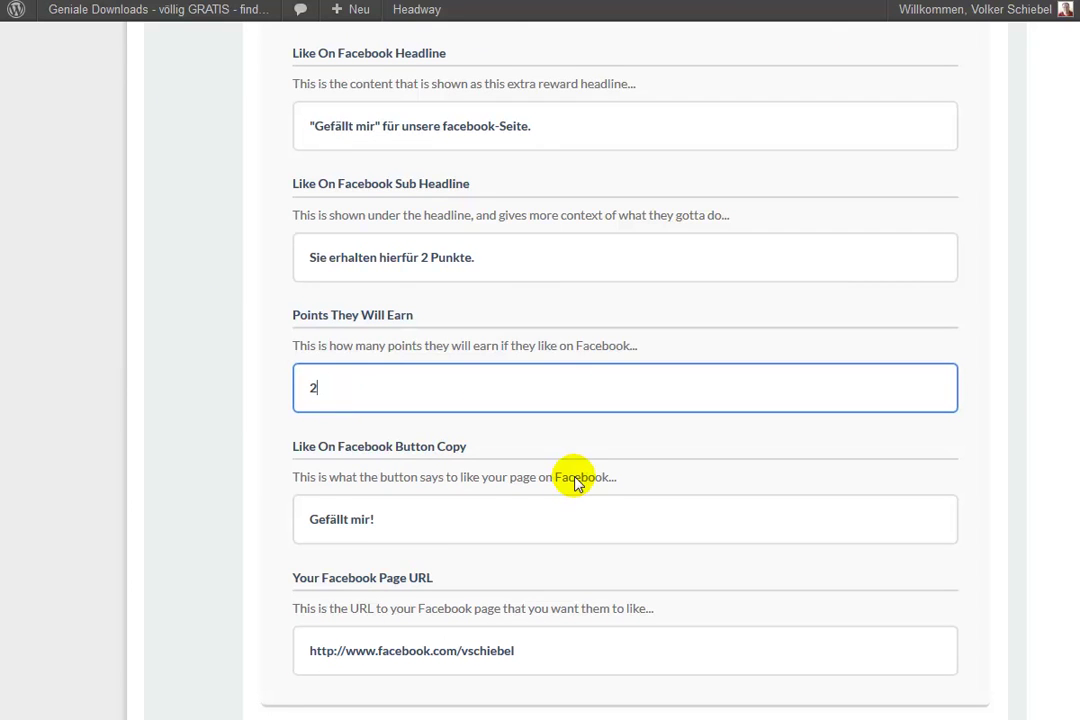
{"action": "left_click", "coordinate": [251, 484]}
{"action": "scroll", "coordinate": [256, 484], "scroll_direction": "down", "scroll_amount": 1}
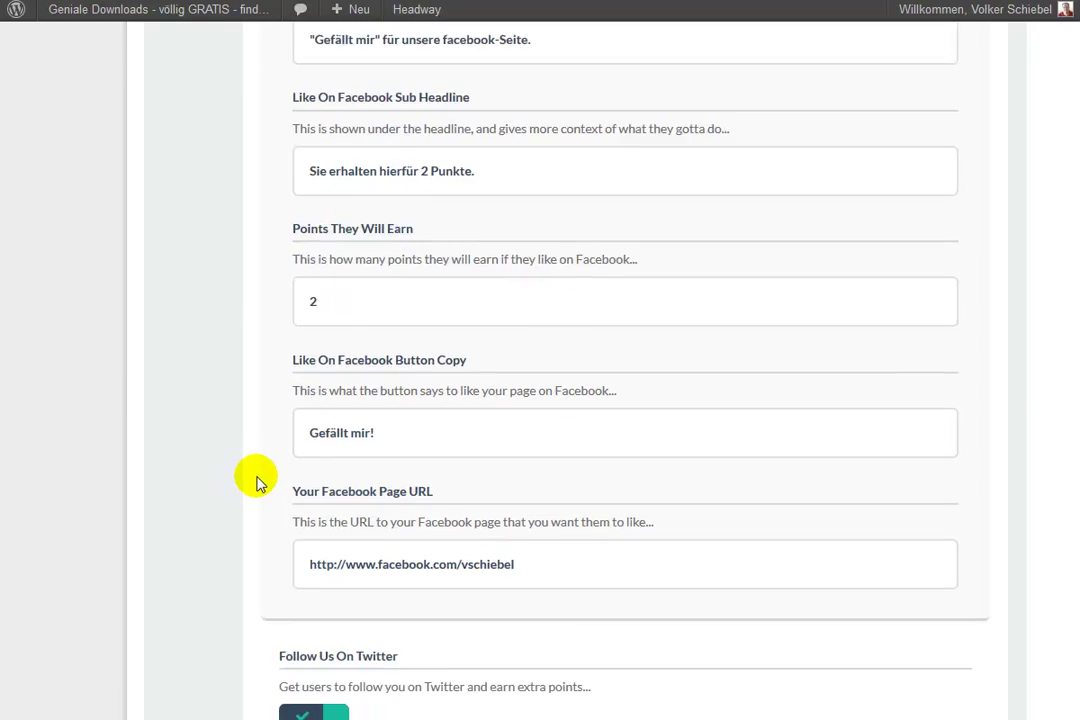
{"action": "scroll", "coordinate": [256, 484], "scroll_direction": "down", "scroll_amount": 2}
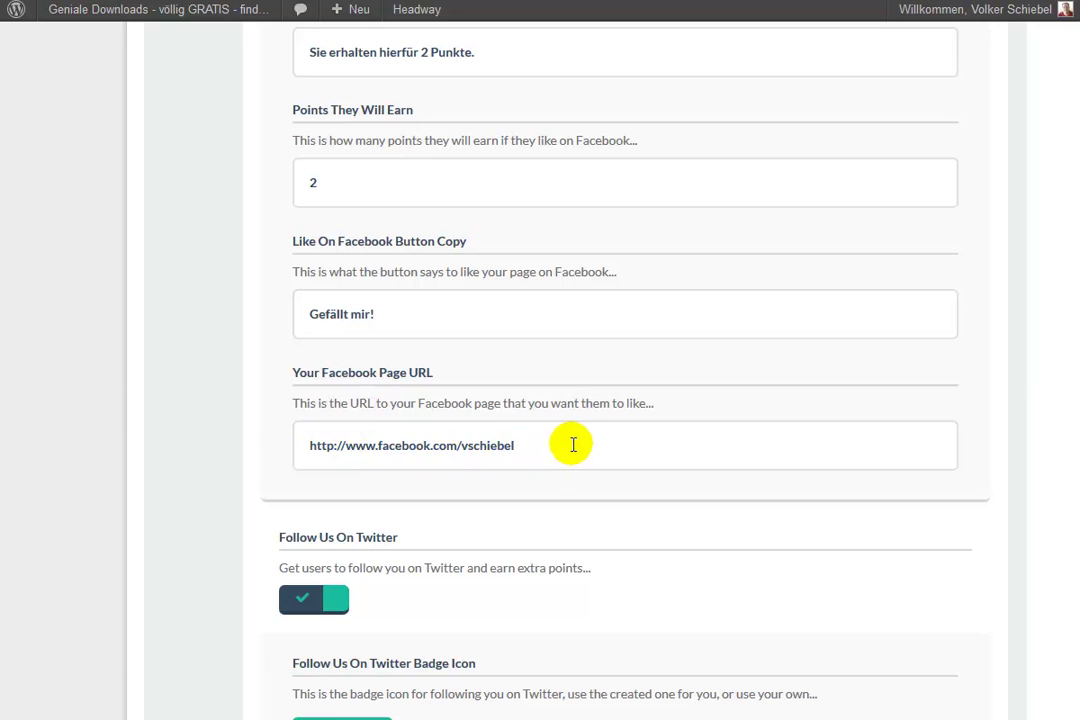
Step: Review the Follow Us On Twitter extra-points settings, from the badge icon and headlines to the points, button copy and username
{"action": "scroll", "coordinate": [522, 445], "scroll_direction": "down", "scroll_amount": 2}
{"action": "scroll", "coordinate": [393, 373], "scroll_direction": "down", "scroll_amount": 3}
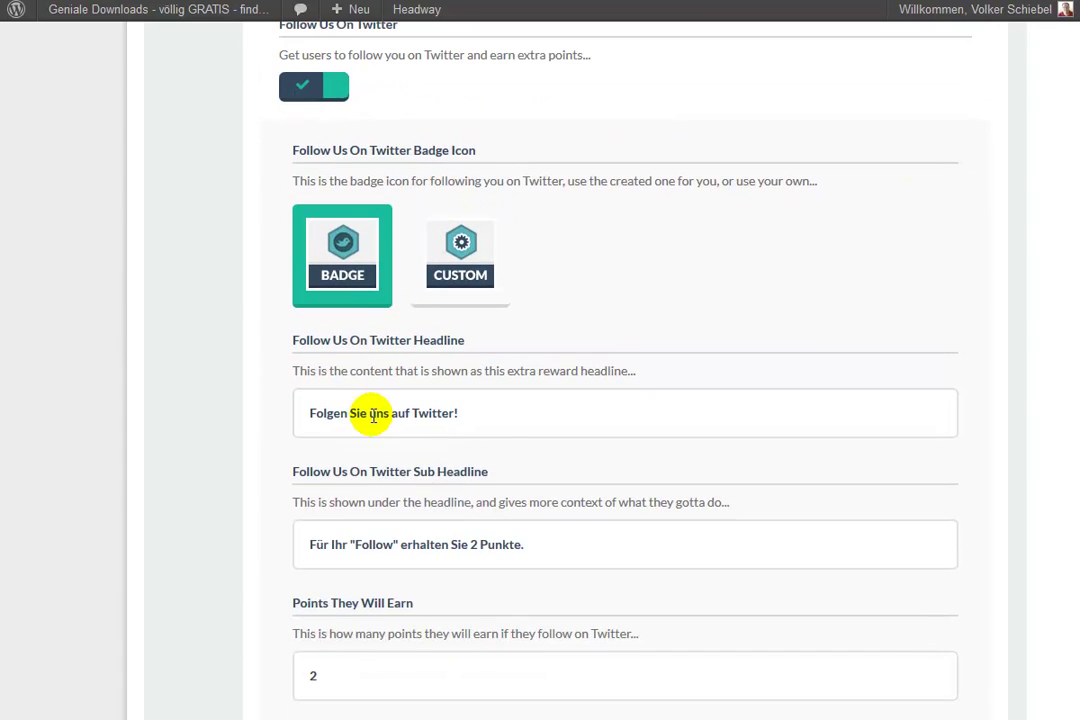
{"action": "scroll", "coordinate": [645, 533], "scroll_direction": "down", "scroll_amount": 2}
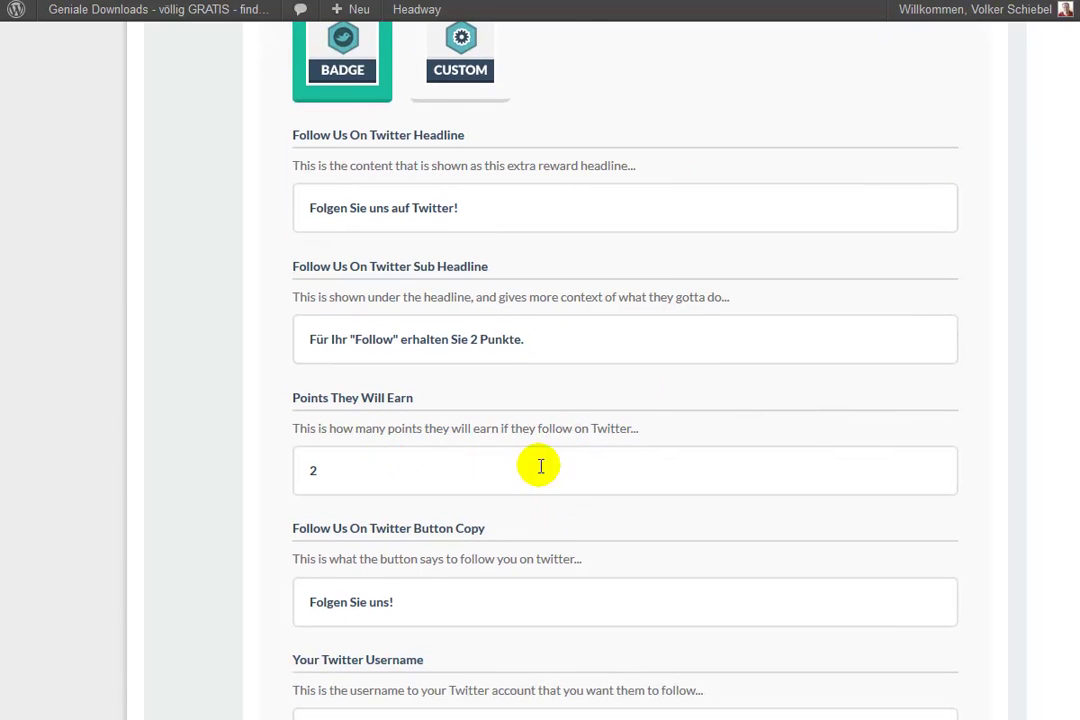
{"action": "scroll", "coordinate": [520, 468], "scroll_direction": "down", "scroll_amount": 2}
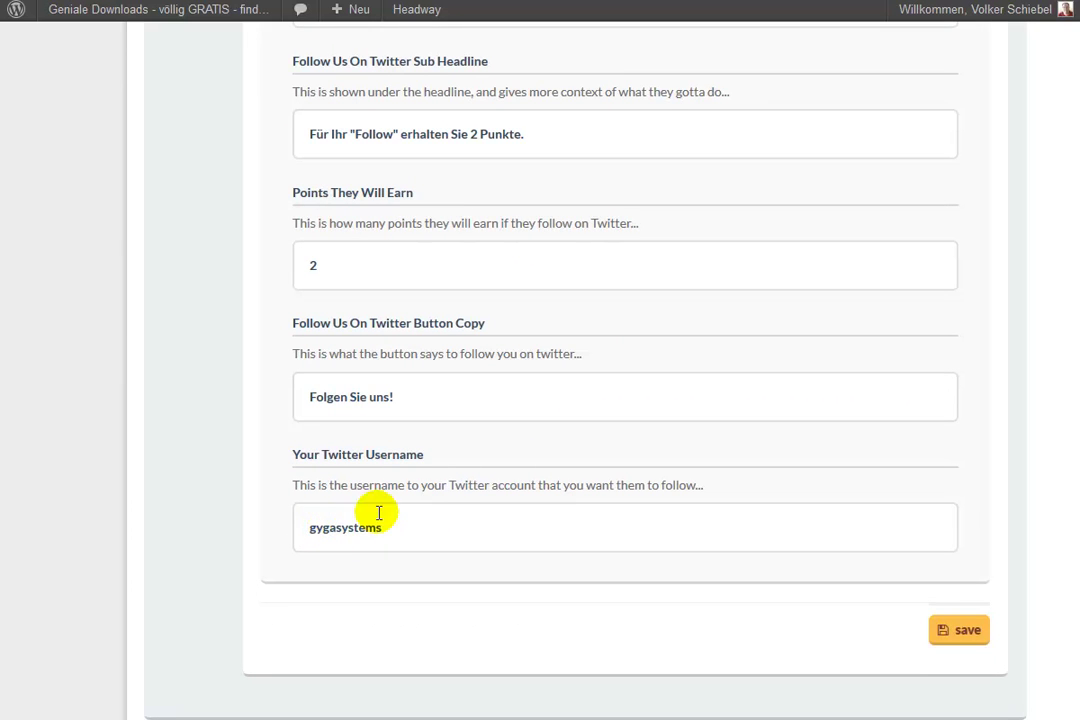
{"action": "scroll", "coordinate": [559, 465], "scroll_direction": "up", "scroll_amount": 15}
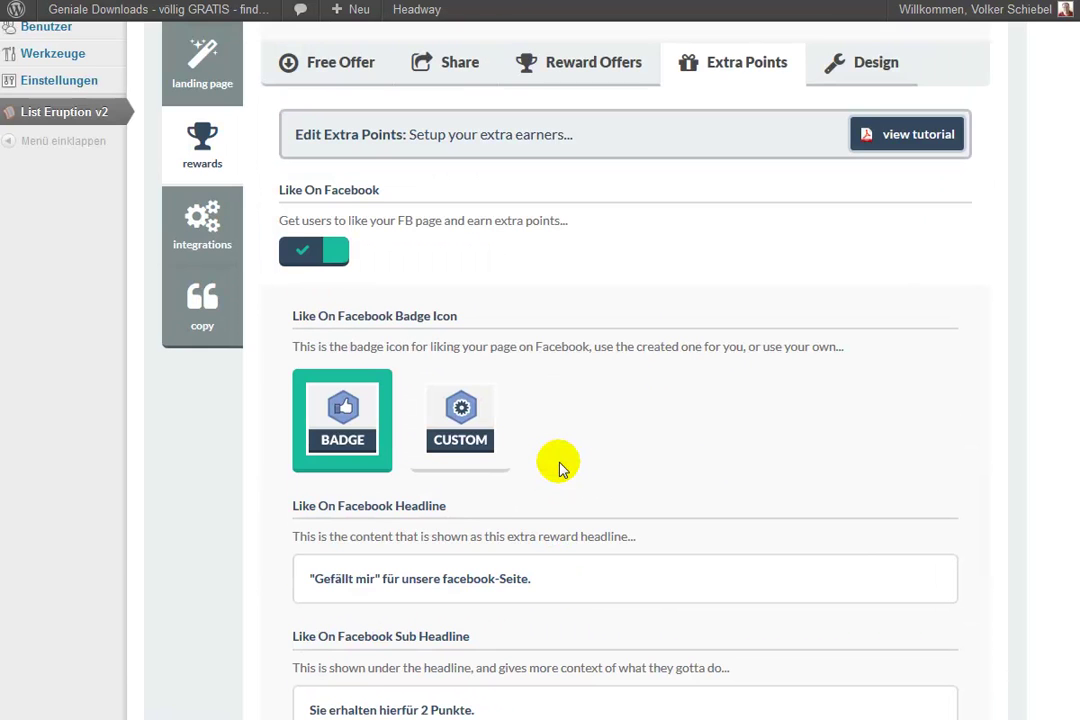
{"action": "scroll", "coordinate": [559, 467], "scroll_direction": "up", "scroll_amount": 2}
{"action": "scroll", "coordinate": [559, 467], "scroll_direction": "down", "scroll_amount": 3}
{"action": "scroll", "coordinate": [559, 467], "scroll_direction": "down", "scroll_amount": 1}
{"action": "scroll", "coordinate": [571, 400], "scroll_direction": "up", "scroll_amount": 4}
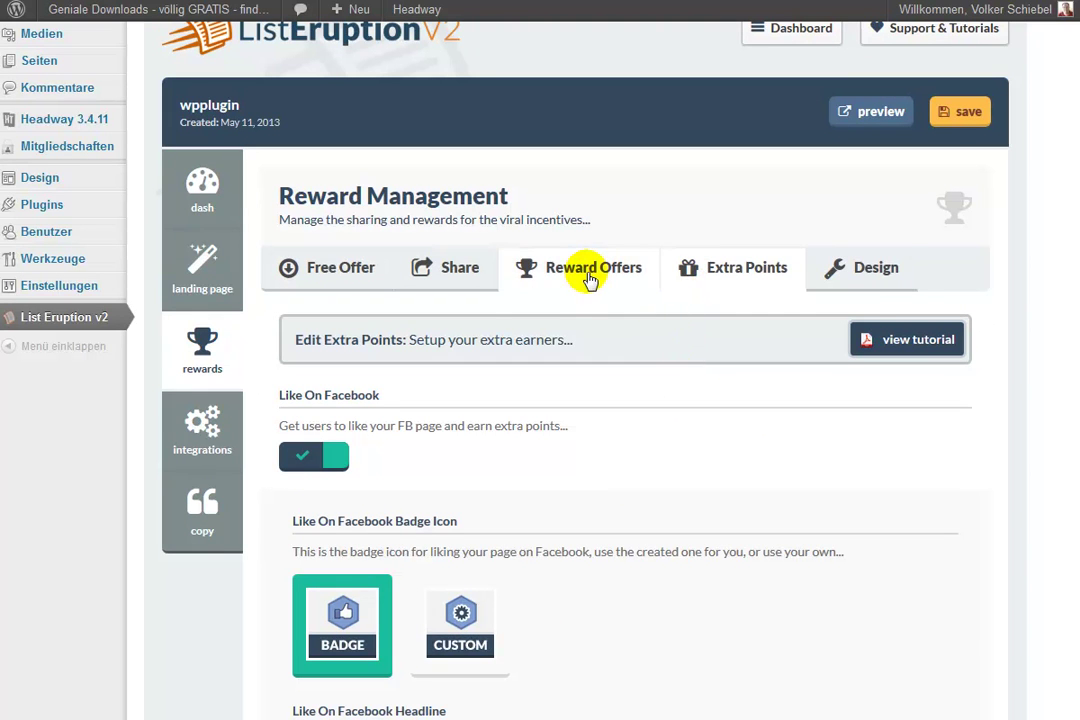
Step: Open the Design settings and look over the banner, button and circle graph color options
{"action": "left_click", "coordinate": [876, 272]}
{"action": "scroll", "coordinate": [615, 448], "scroll_direction": "down", "scroll_amount": 2}
{"action": "scroll", "coordinate": [616, 448], "scroll_direction": "down", "scroll_amount": 5}
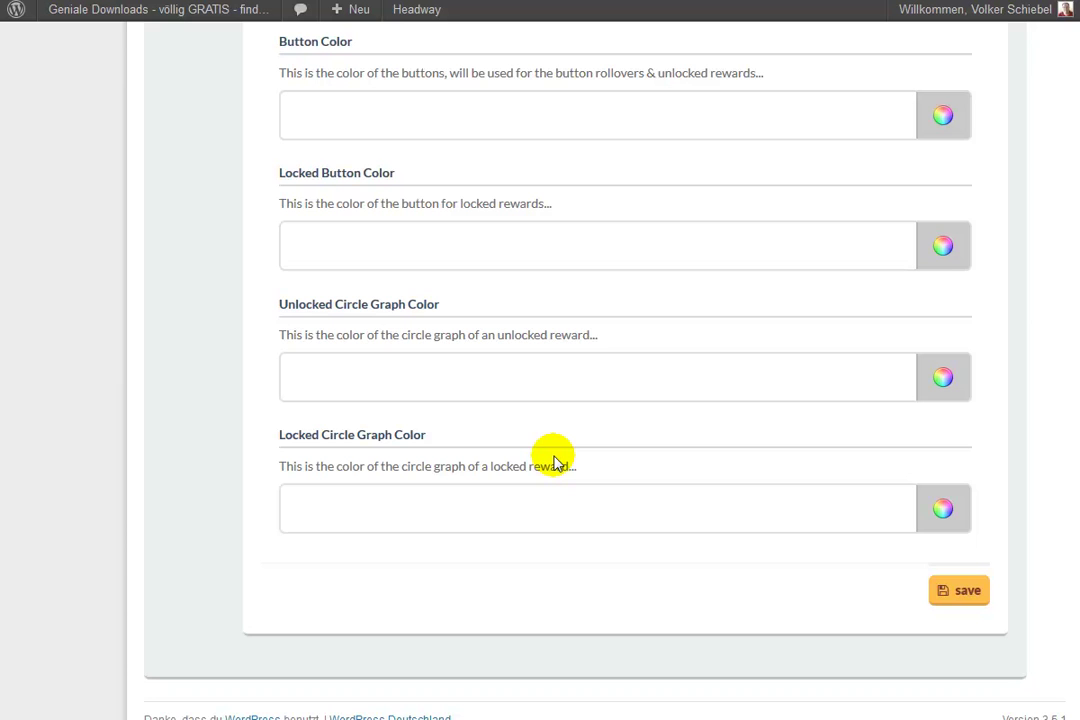
{"action": "scroll", "coordinate": [557, 465], "scroll_direction": "up", "scroll_amount": 4}
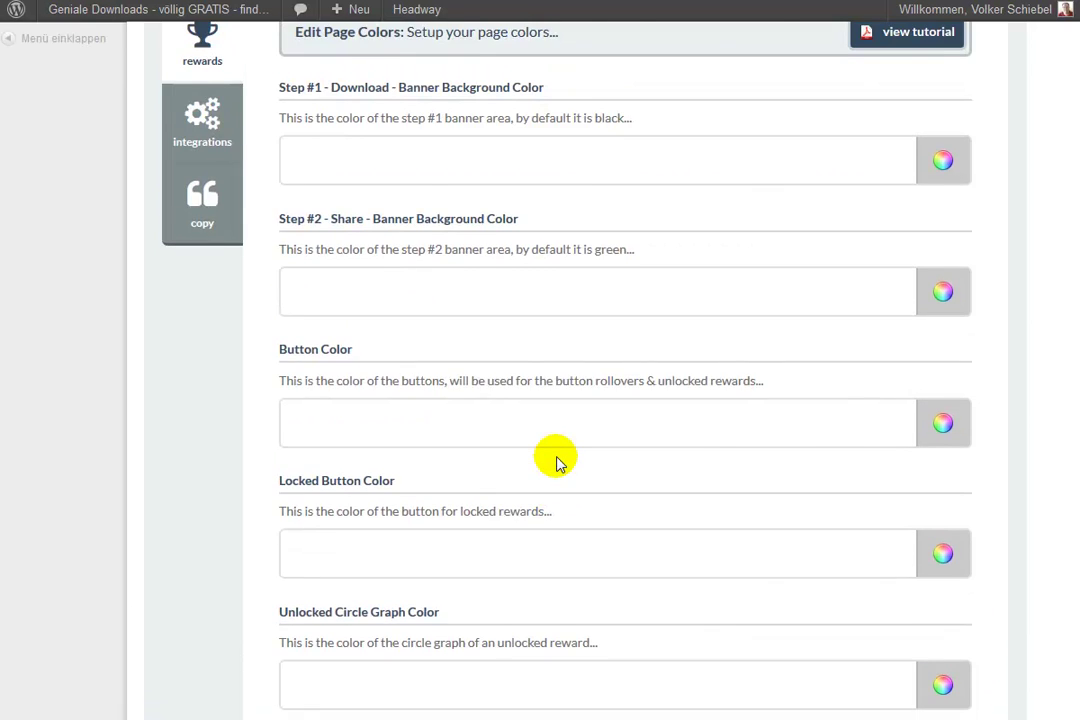
{"action": "scroll", "coordinate": [557, 465], "scroll_direction": "up", "scroll_amount": 5}
{"action": "scroll", "coordinate": [557, 465], "scroll_direction": "up", "scroll_amount": 1}
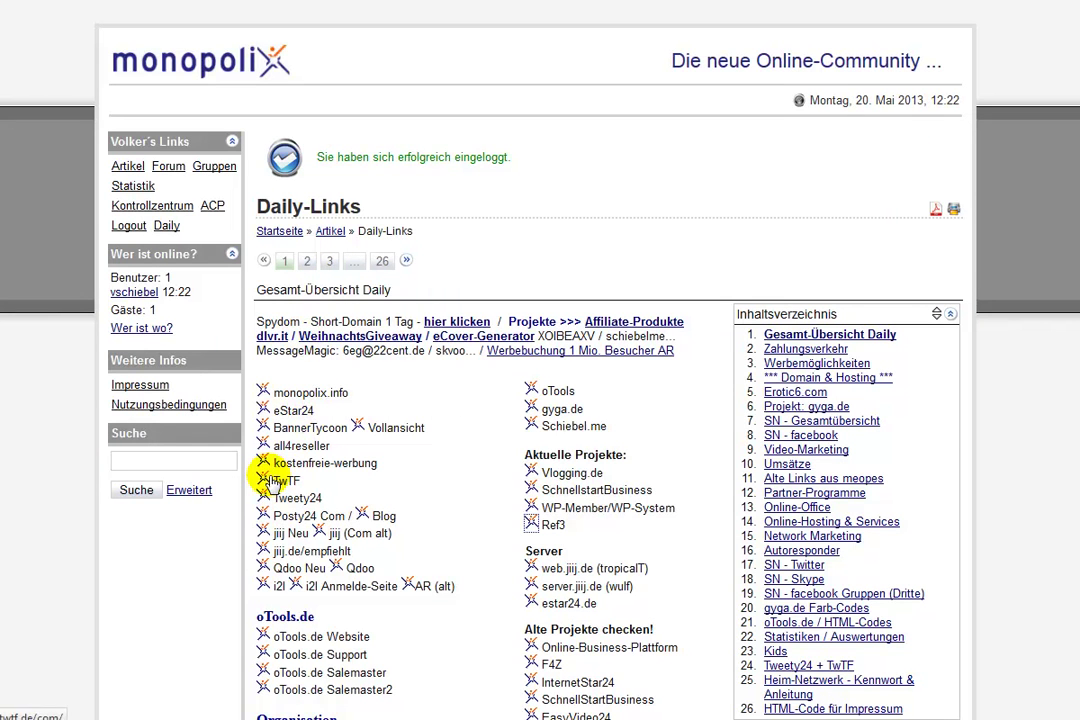
Step: Switch from the Daily-Links page to the jiij.de members' area and open the interest group "WP-Plugin Viraler Listenaufbau"
{"action": "left_click", "coordinate": [285, 534]}
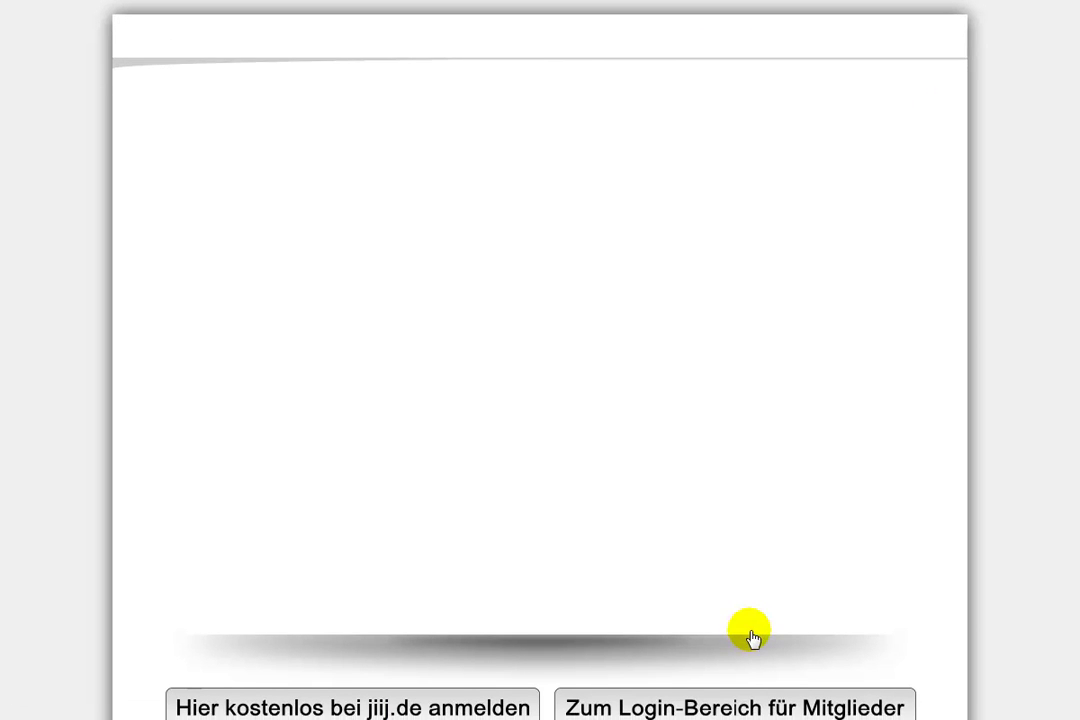
{"action": "scroll", "coordinate": [751, 632], "scroll_direction": "down", "scroll_amount": 2}
{"action": "left_click", "coordinate": [751, 620]}
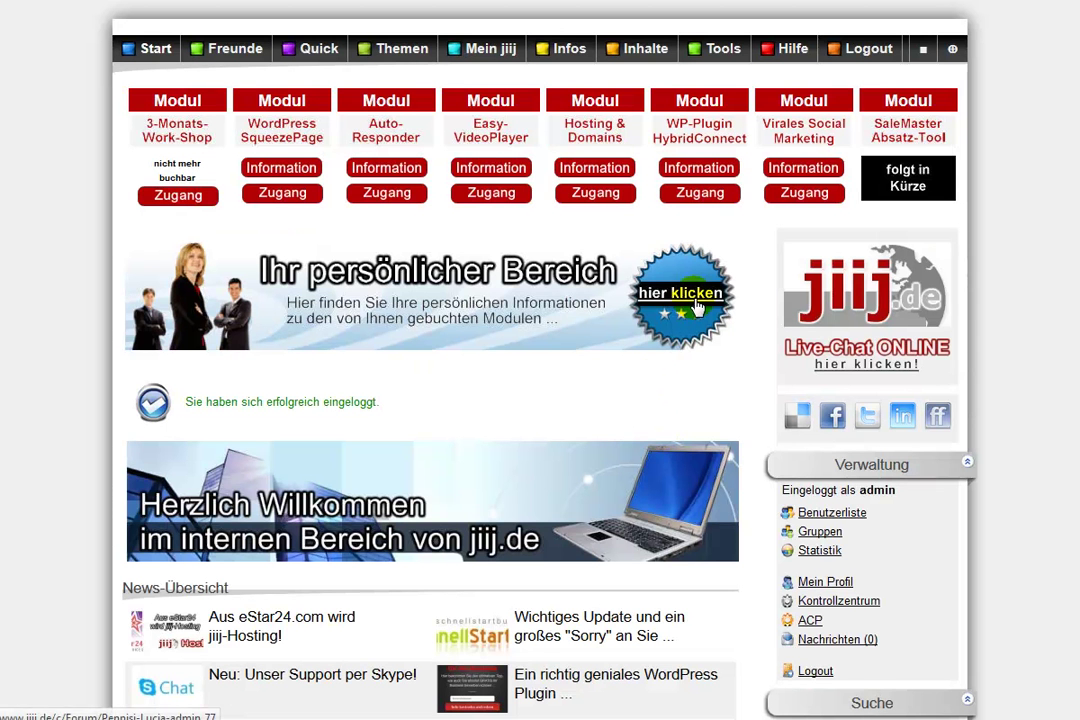
{"action": "mouse_move", "coordinate": [575, 57]}
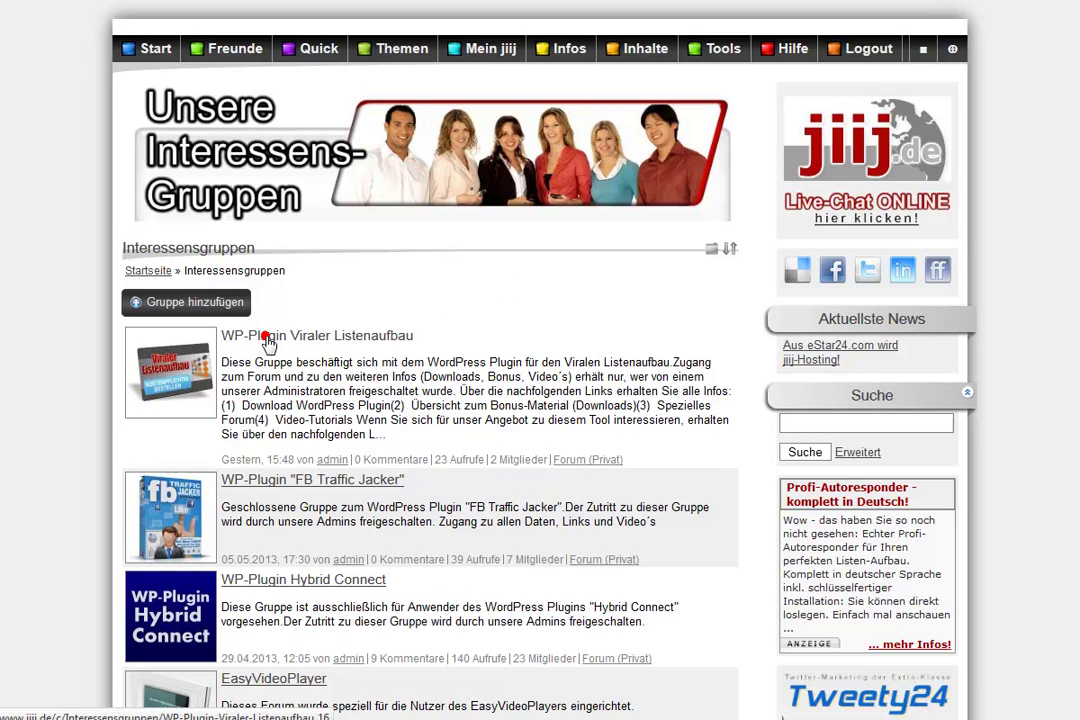
{"action": "left_click", "coordinate": [268, 342]}
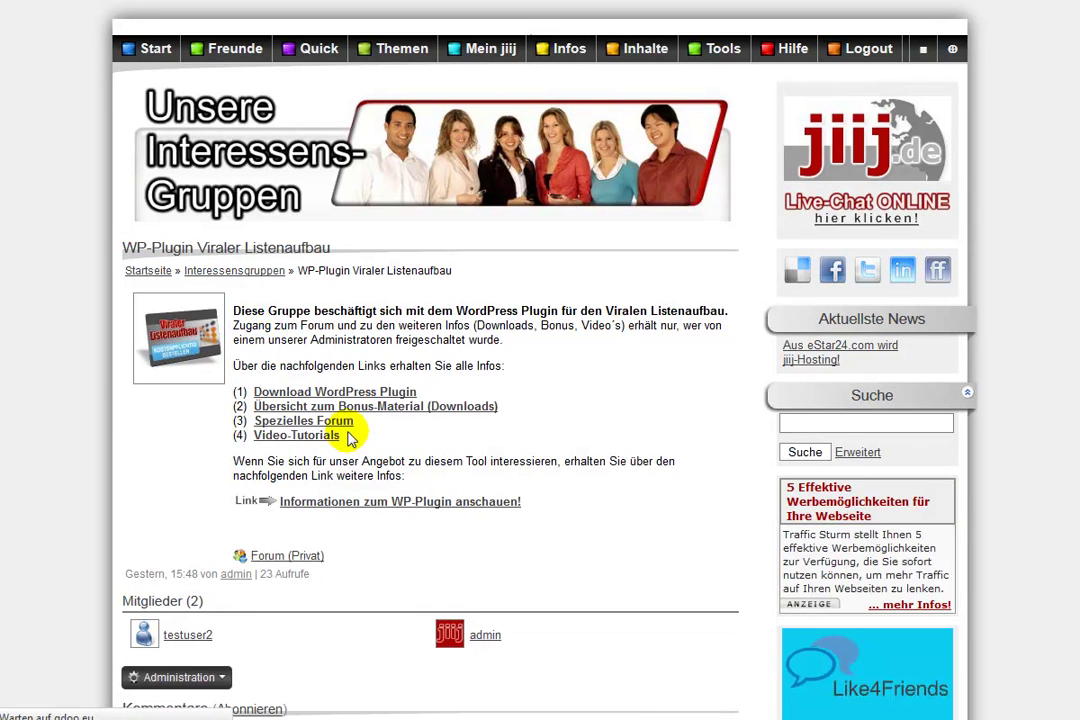
Step: Open the group's bonus material overview and look through the table of products with their images, descriptions and download links
{"action": "left_click", "coordinate": [286, 410]}
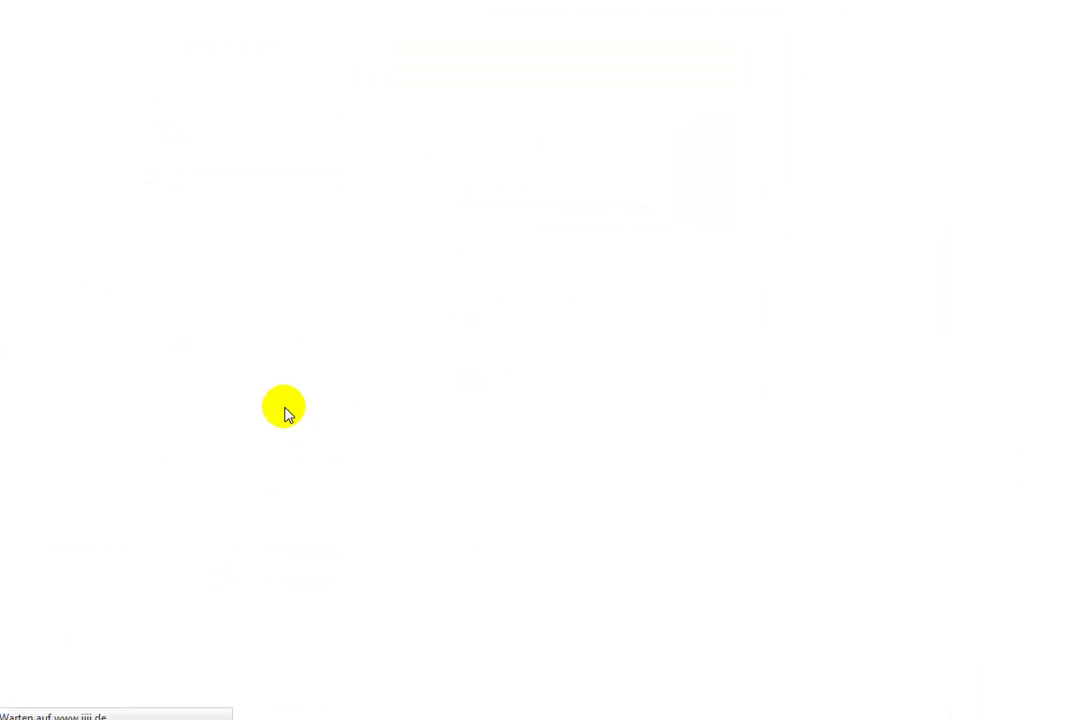
{"action": "scroll", "coordinate": [451, 402], "scroll_direction": "down", "scroll_amount": 4}
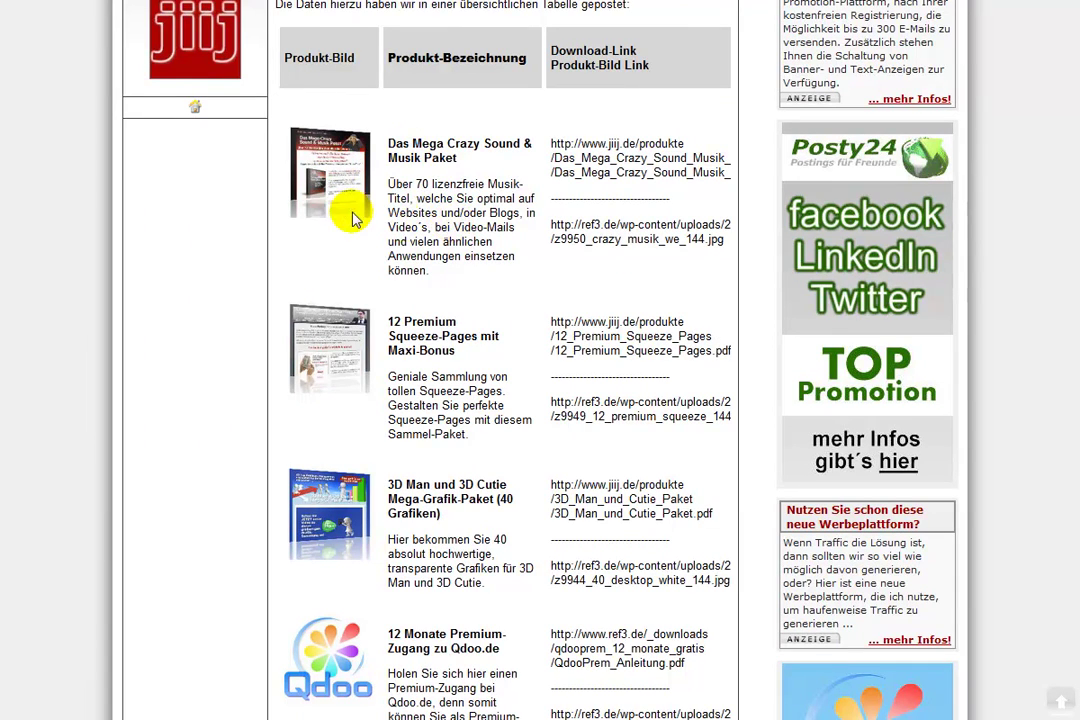
{"action": "scroll", "coordinate": [450, 380], "scroll_direction": "down", "scroll_amount": 3}
{"action": "scroll", "coordinate": [455, 385], "scroll_direction": "down", "scroll_amount": 10}
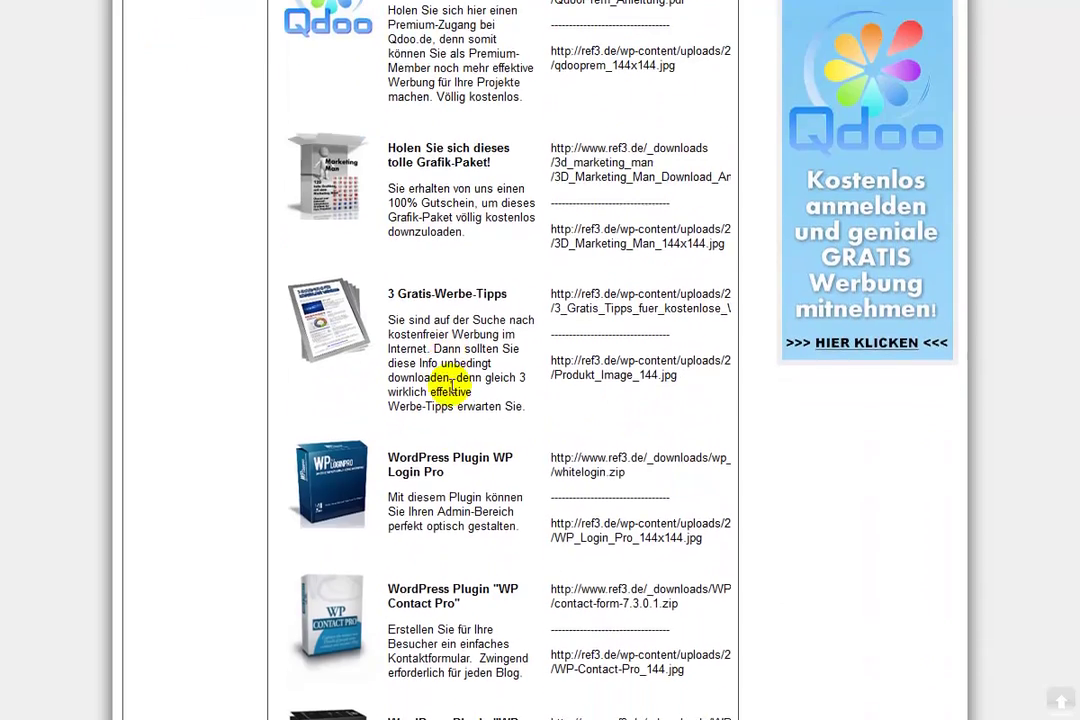
{"action": "scroll", "coordinate": [450, 385], "scroll_direction": "down", "scroll_amount": 2}
{"action": "scroll", "coordinate": [448, 383], "scroll_direction": "up", "scroll_amount": 15}
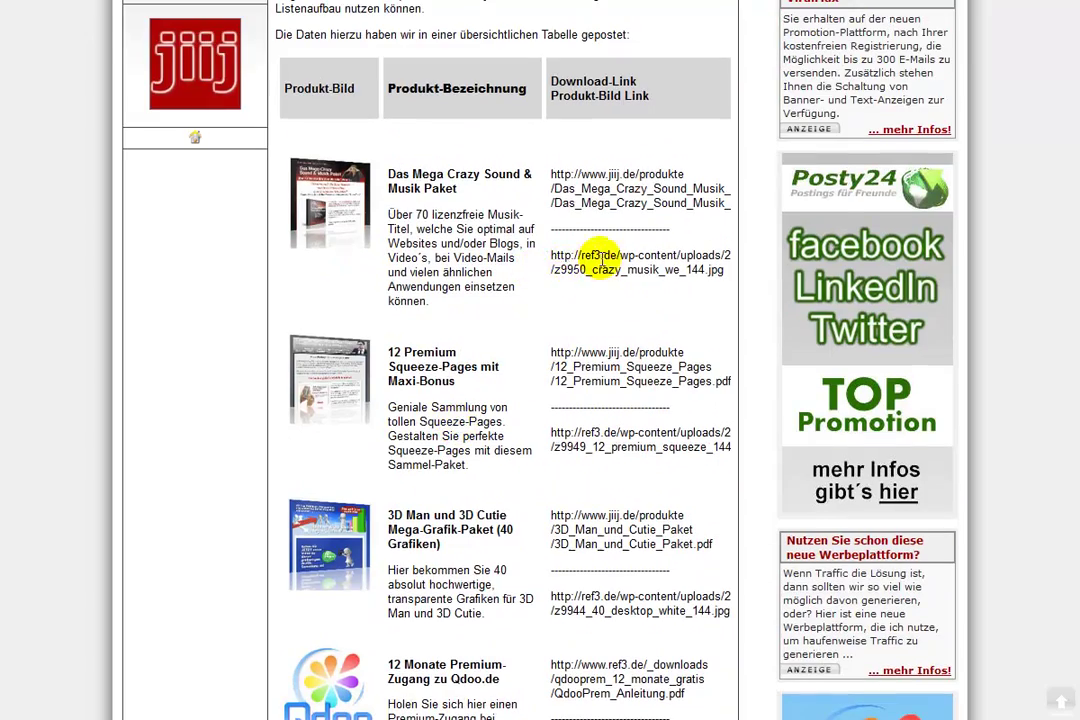
Step: Highlight in turn the title, description, download link and product image link of "Das Mega Crazy Sound & Musik Paket"
{"action": "double_click", "coordinate": [398, 174]}
{"action": "left_click_drag", "start_coordinate": [393, 174], "coordinate": [483, 181]}
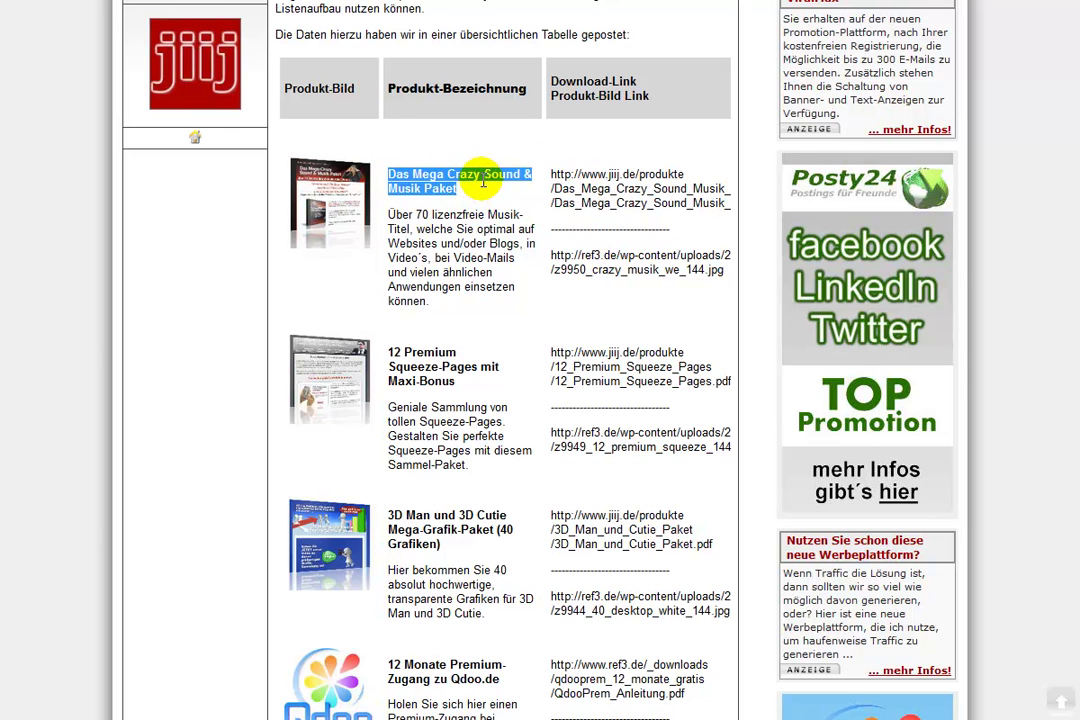
{"action": "left_click", "coordinate": [398, 214]}
{"action": "triple_click", "coordinate": [398, 214]}
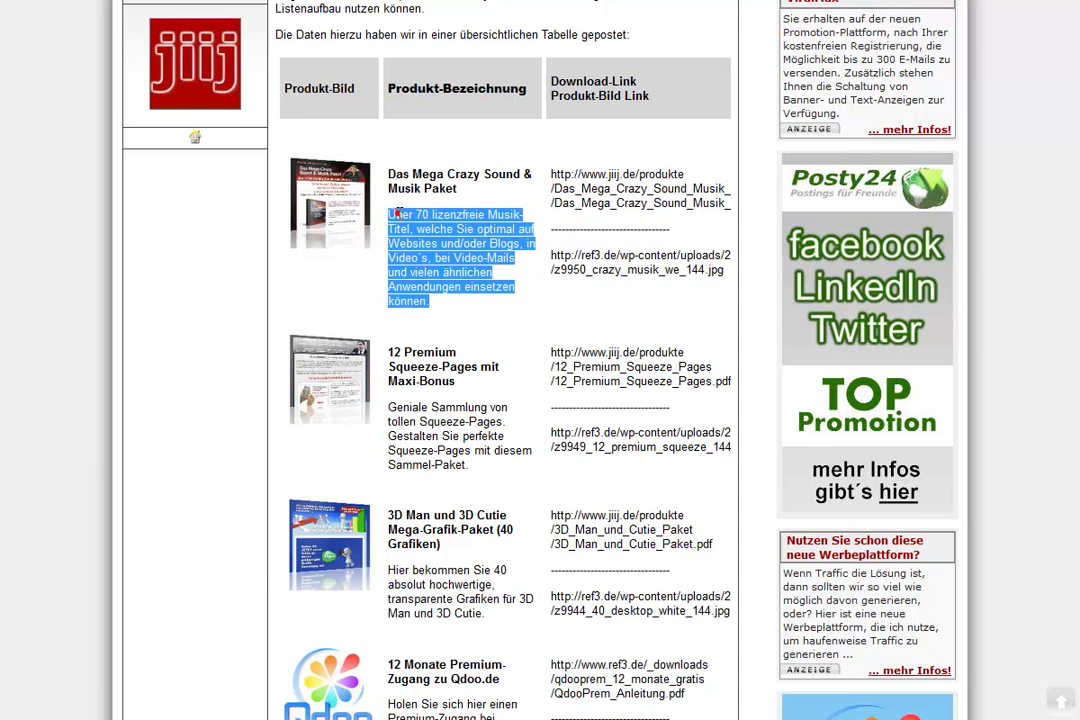
{"action": "left_click", "coordinate": [580, 178]}
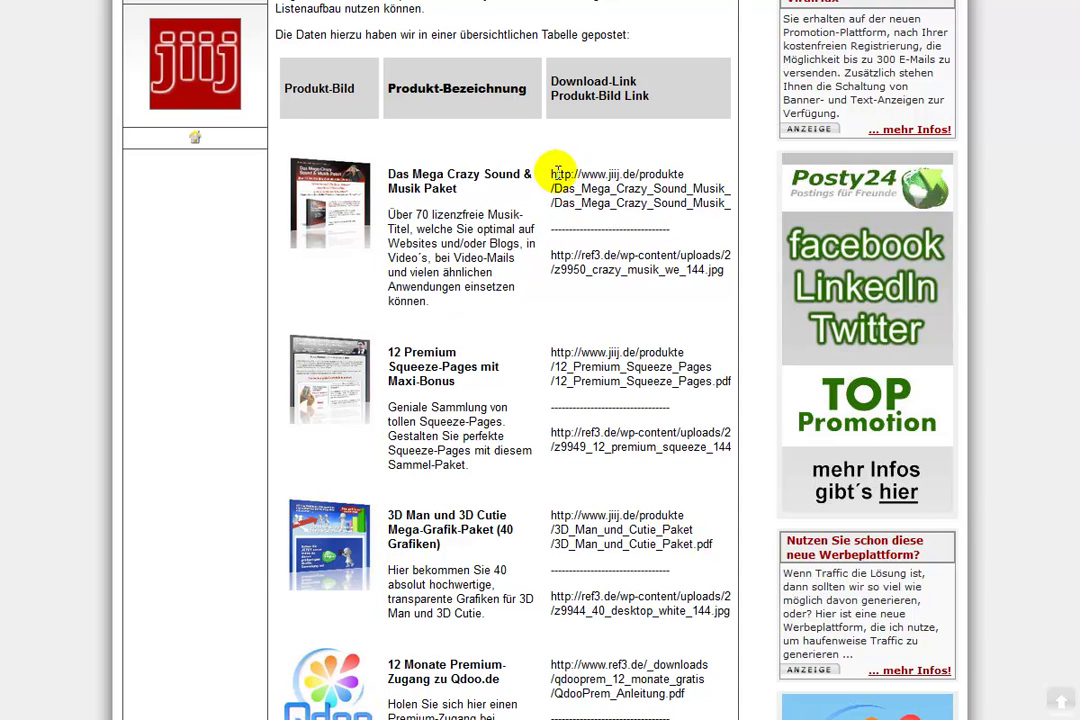
{"action": "triple_click", "coordinate": [557, 172]}
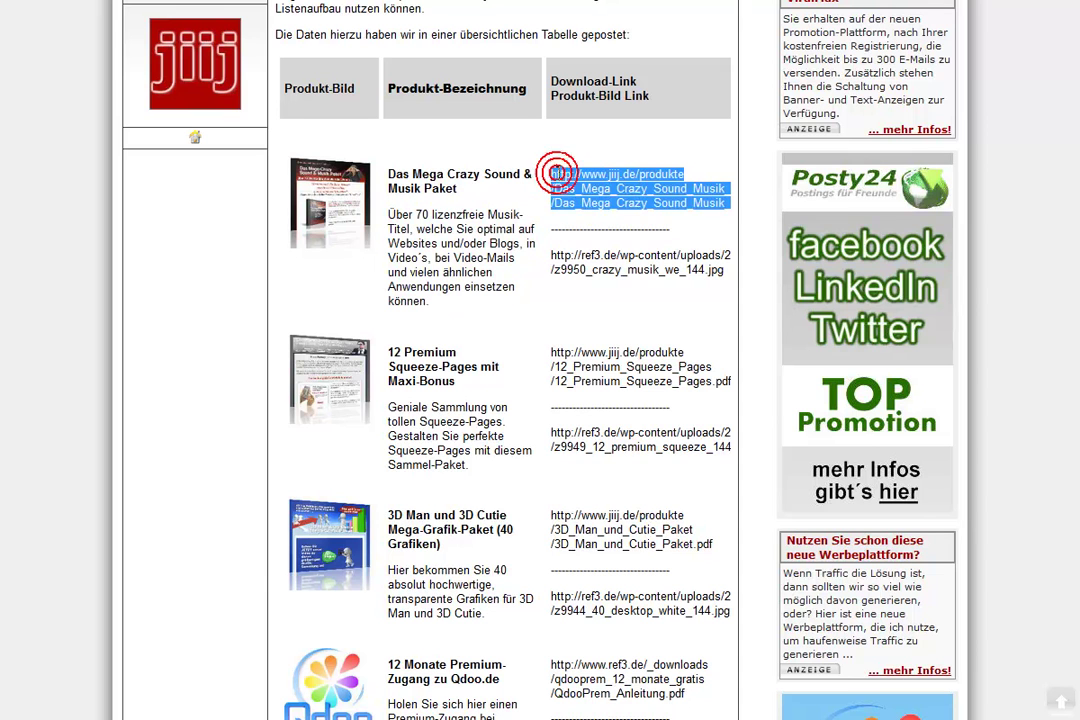
{"action": "triple_click", "coordinate": [557, 257]}
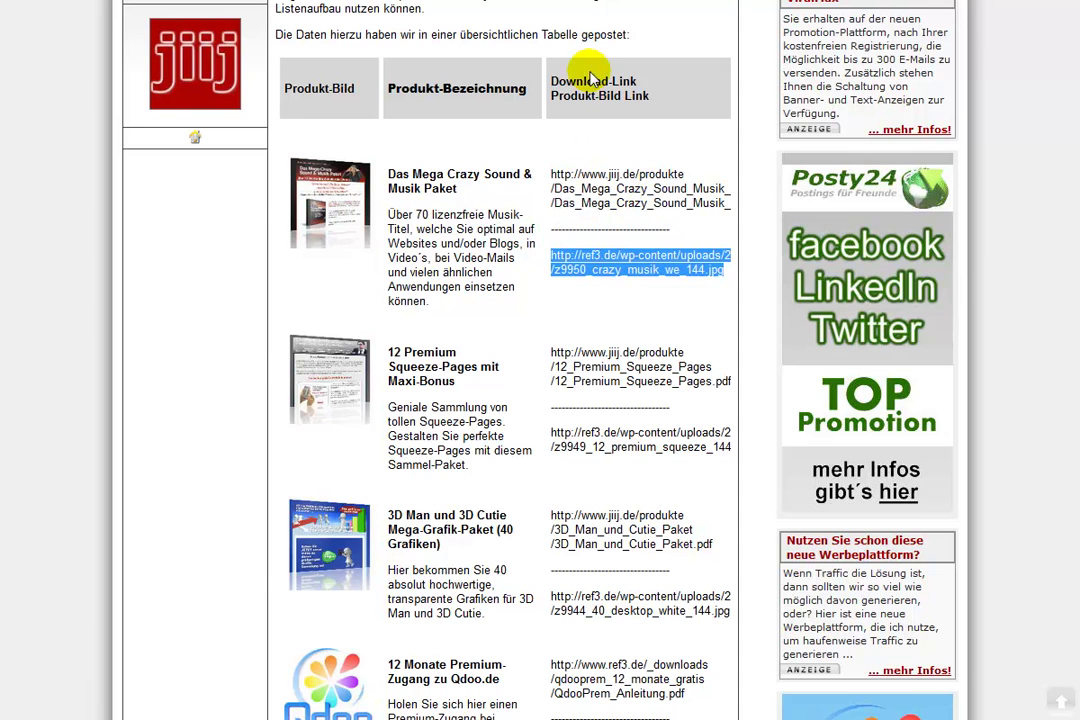